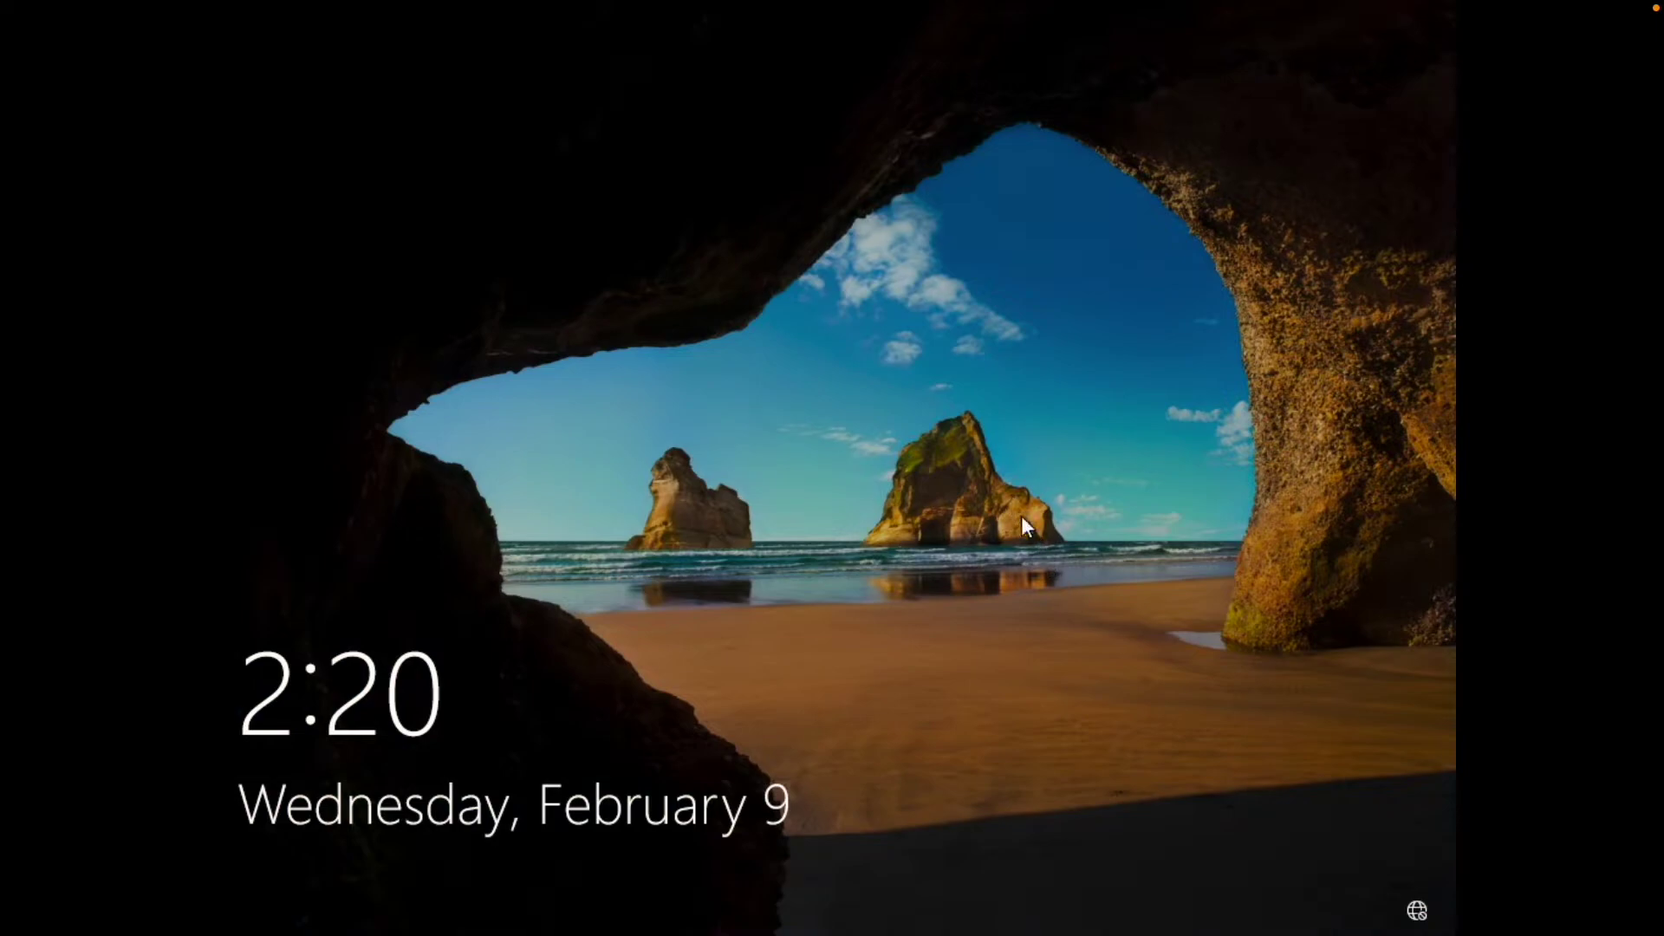
# Sign in to the Windows guest with its PIN and open the VM's USB device list.
pyautogui.click(1078, 586)
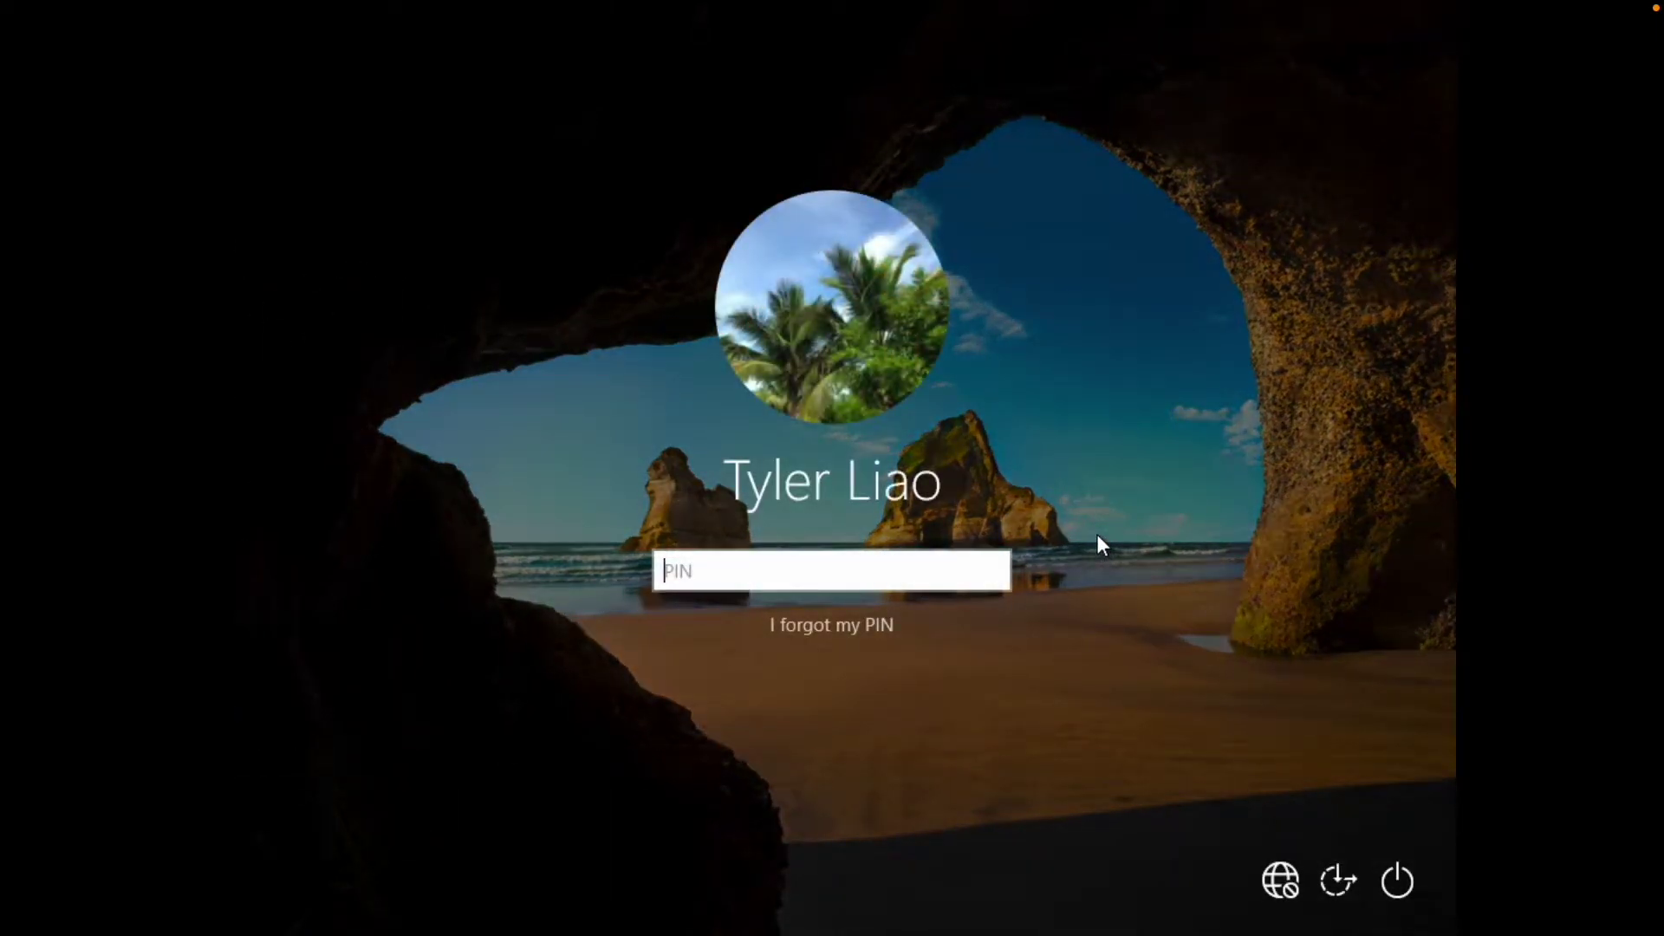
pyautogui.write('1234')
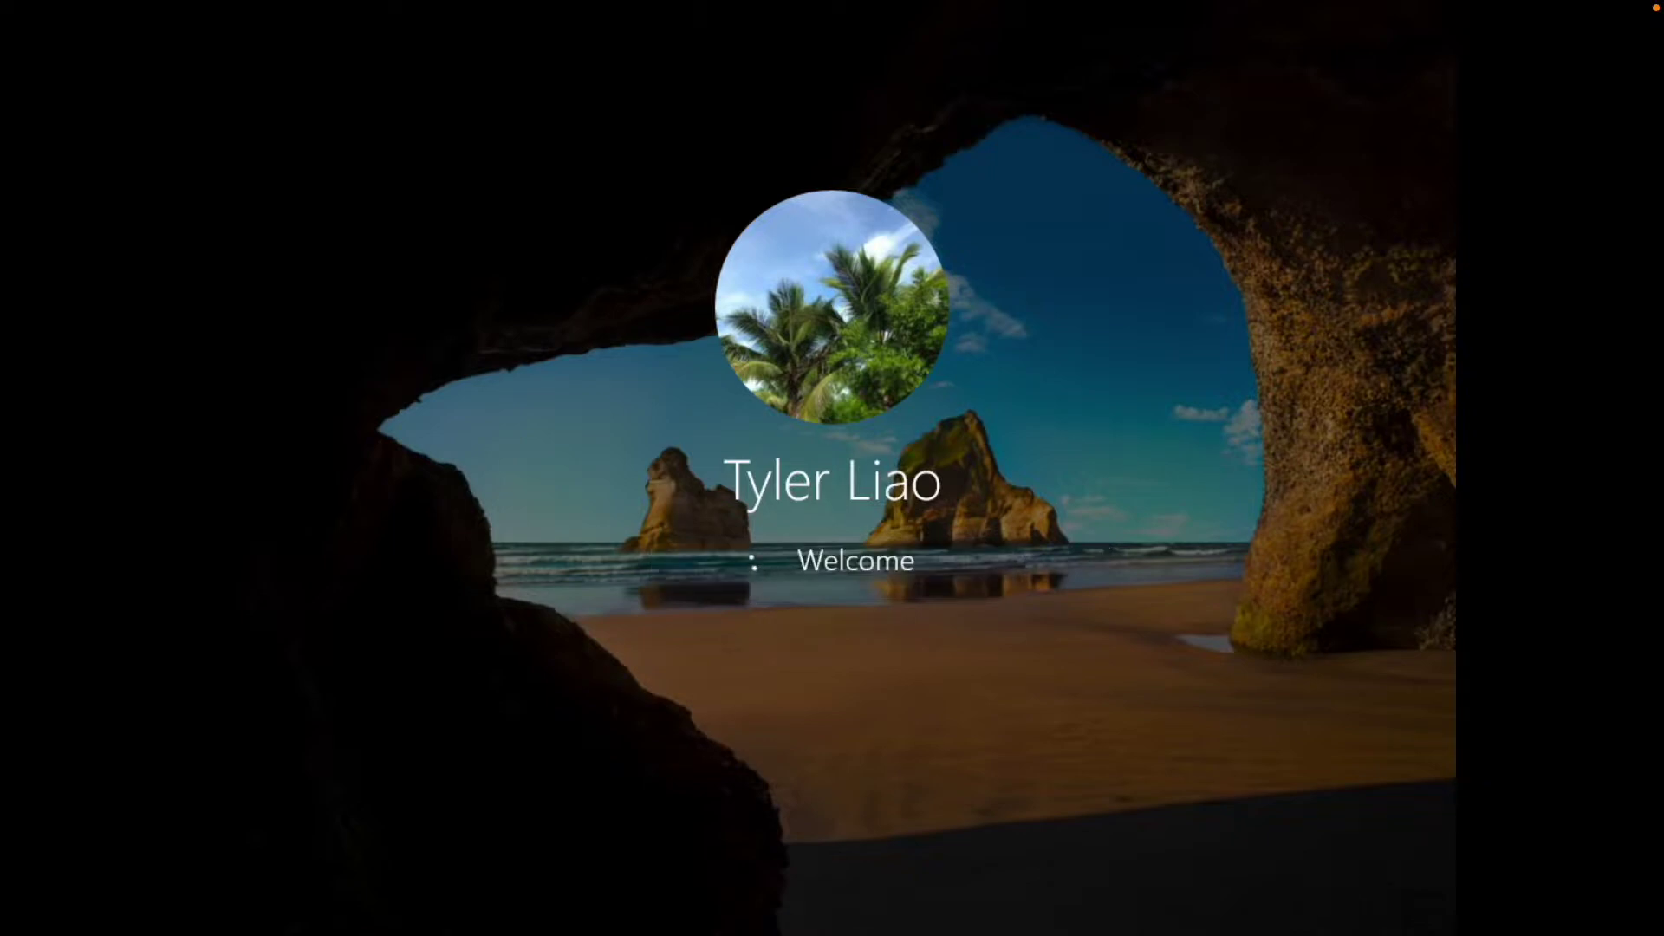
pyautogui.moveTo(329, 4)
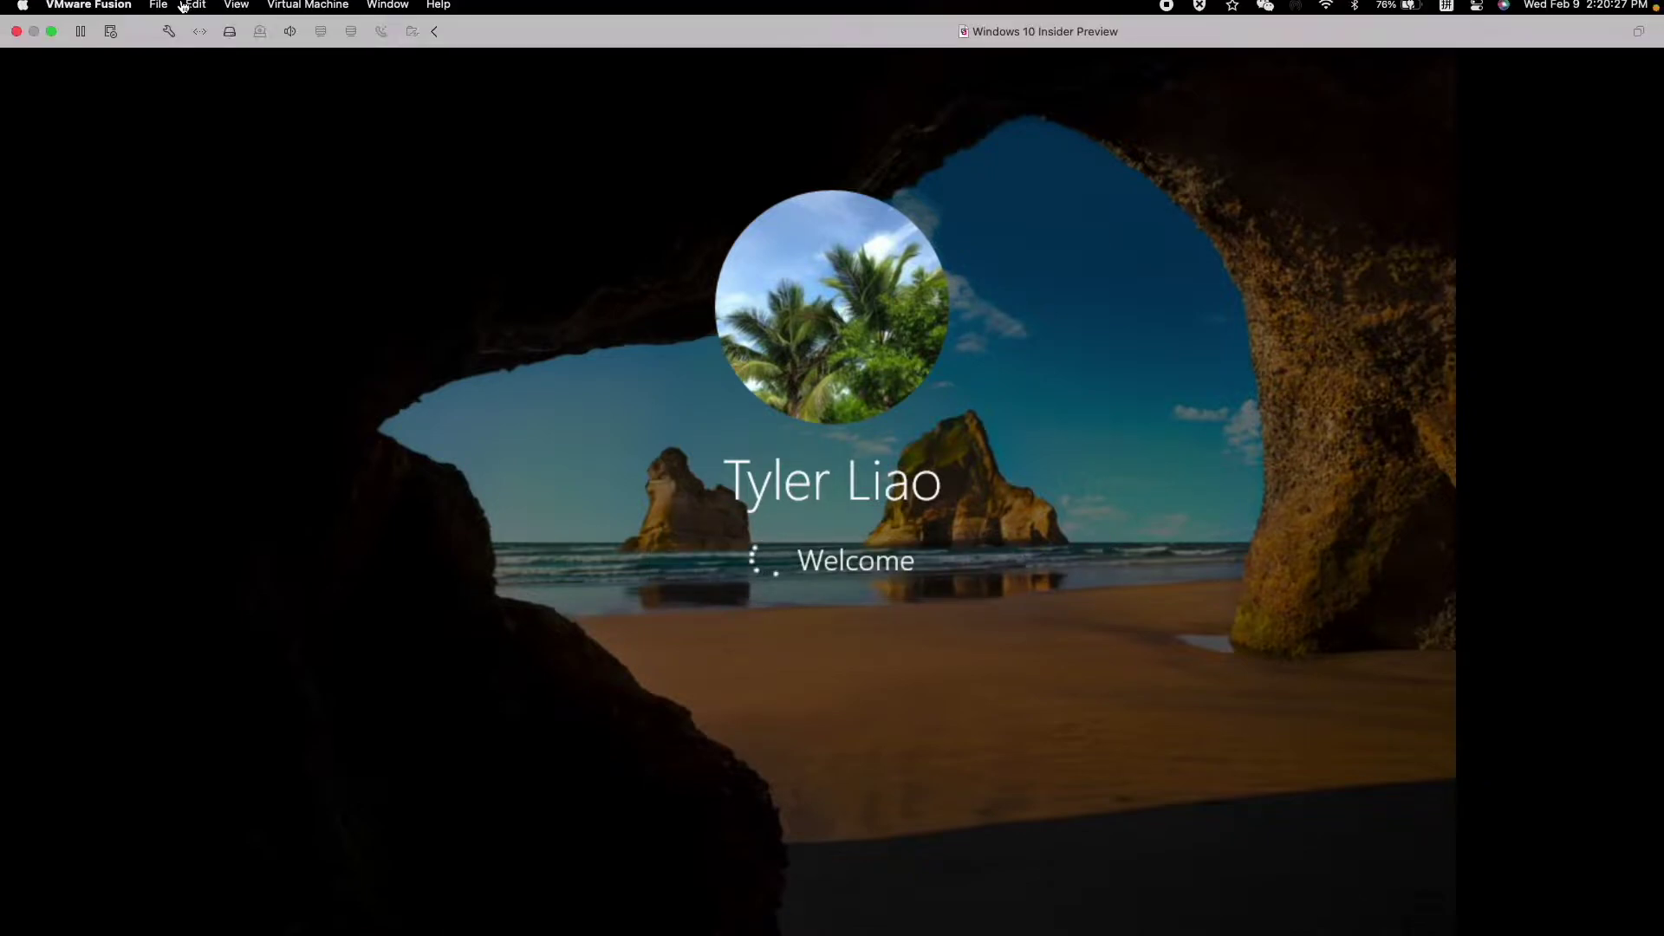
pyautogui.click(380, 36)
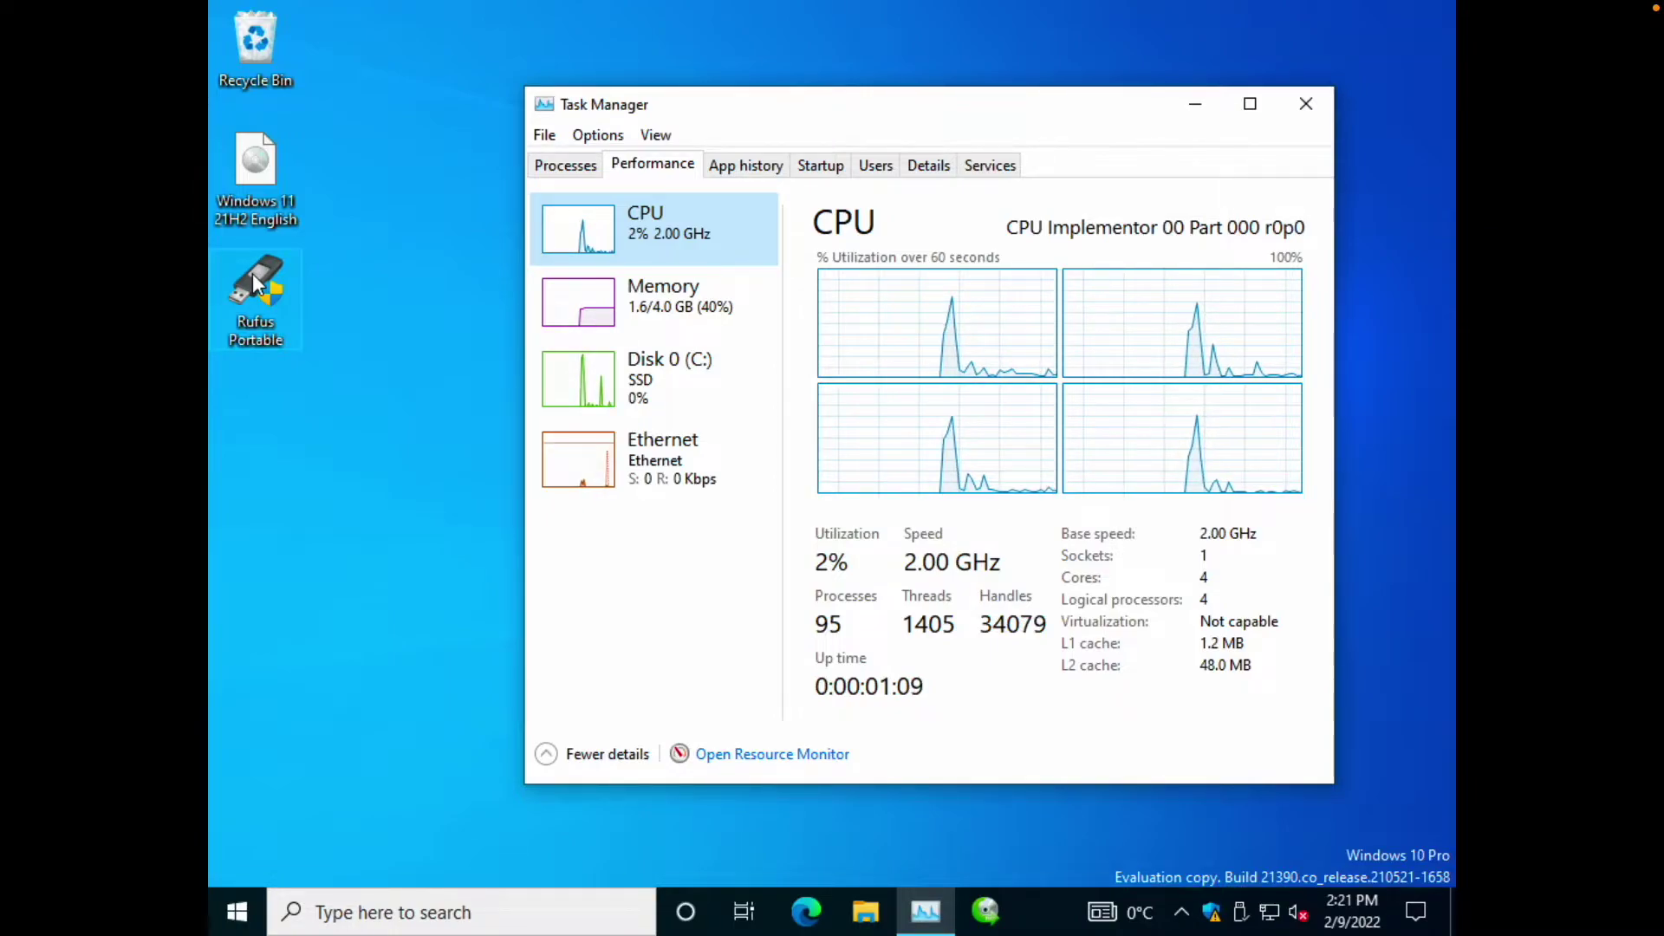
# Launch Rufus Portable with admin rights, decline update checks, and move the window up-left.
pyautogui.doubleClick(252, 273)
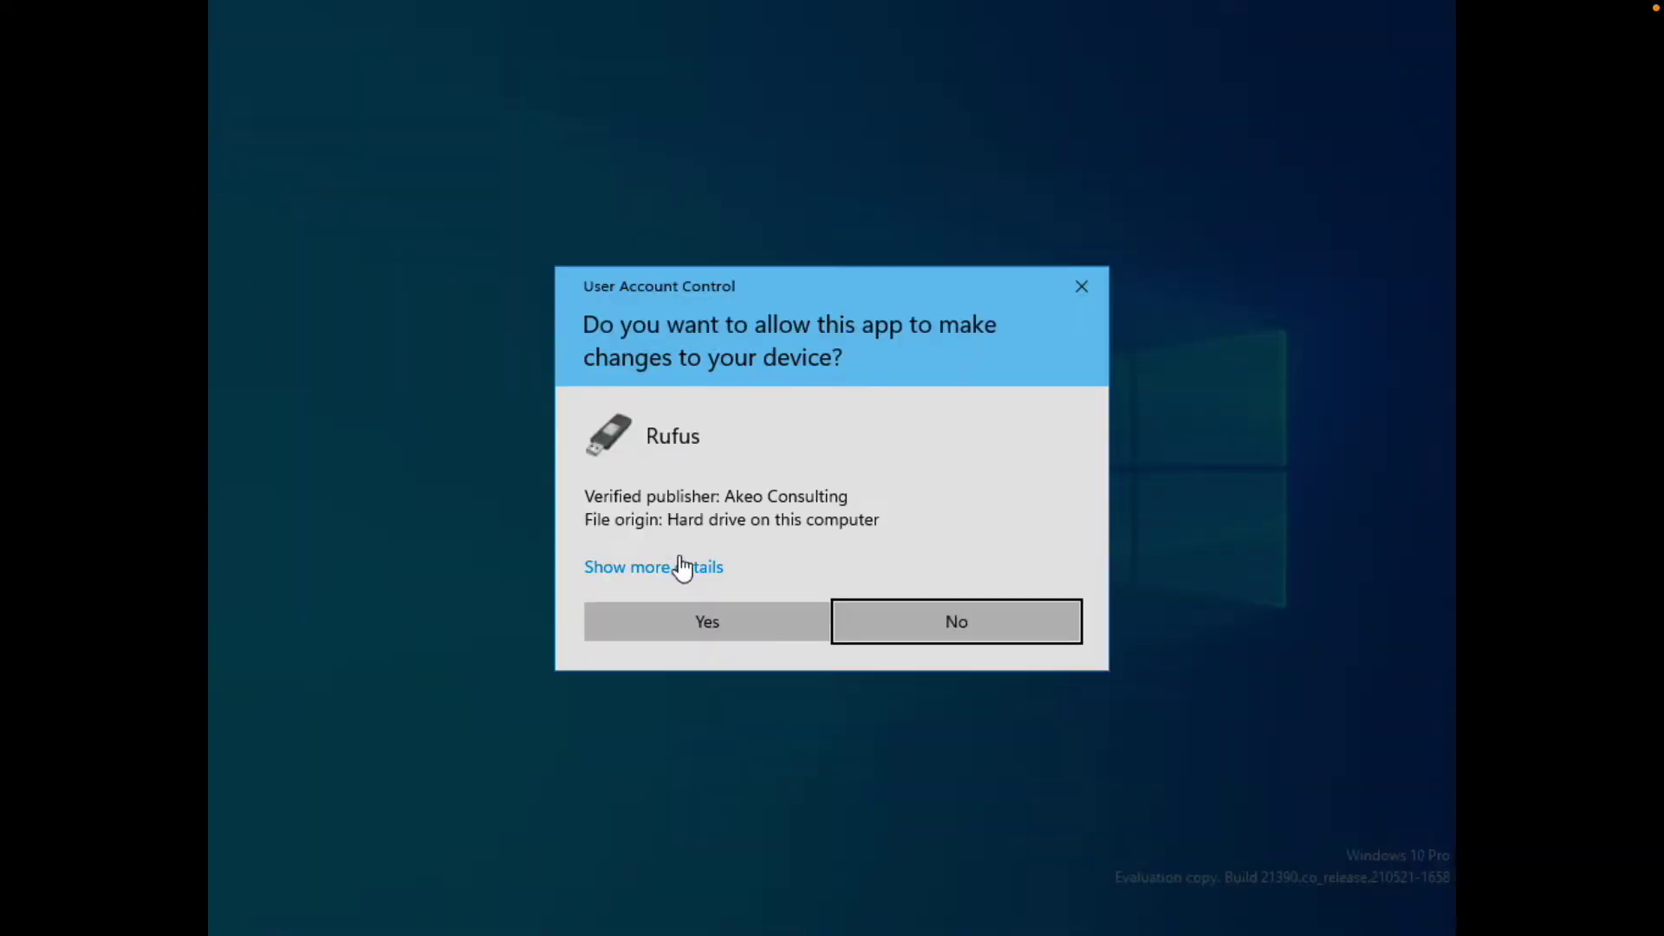
pyautogui.click(681, 631)
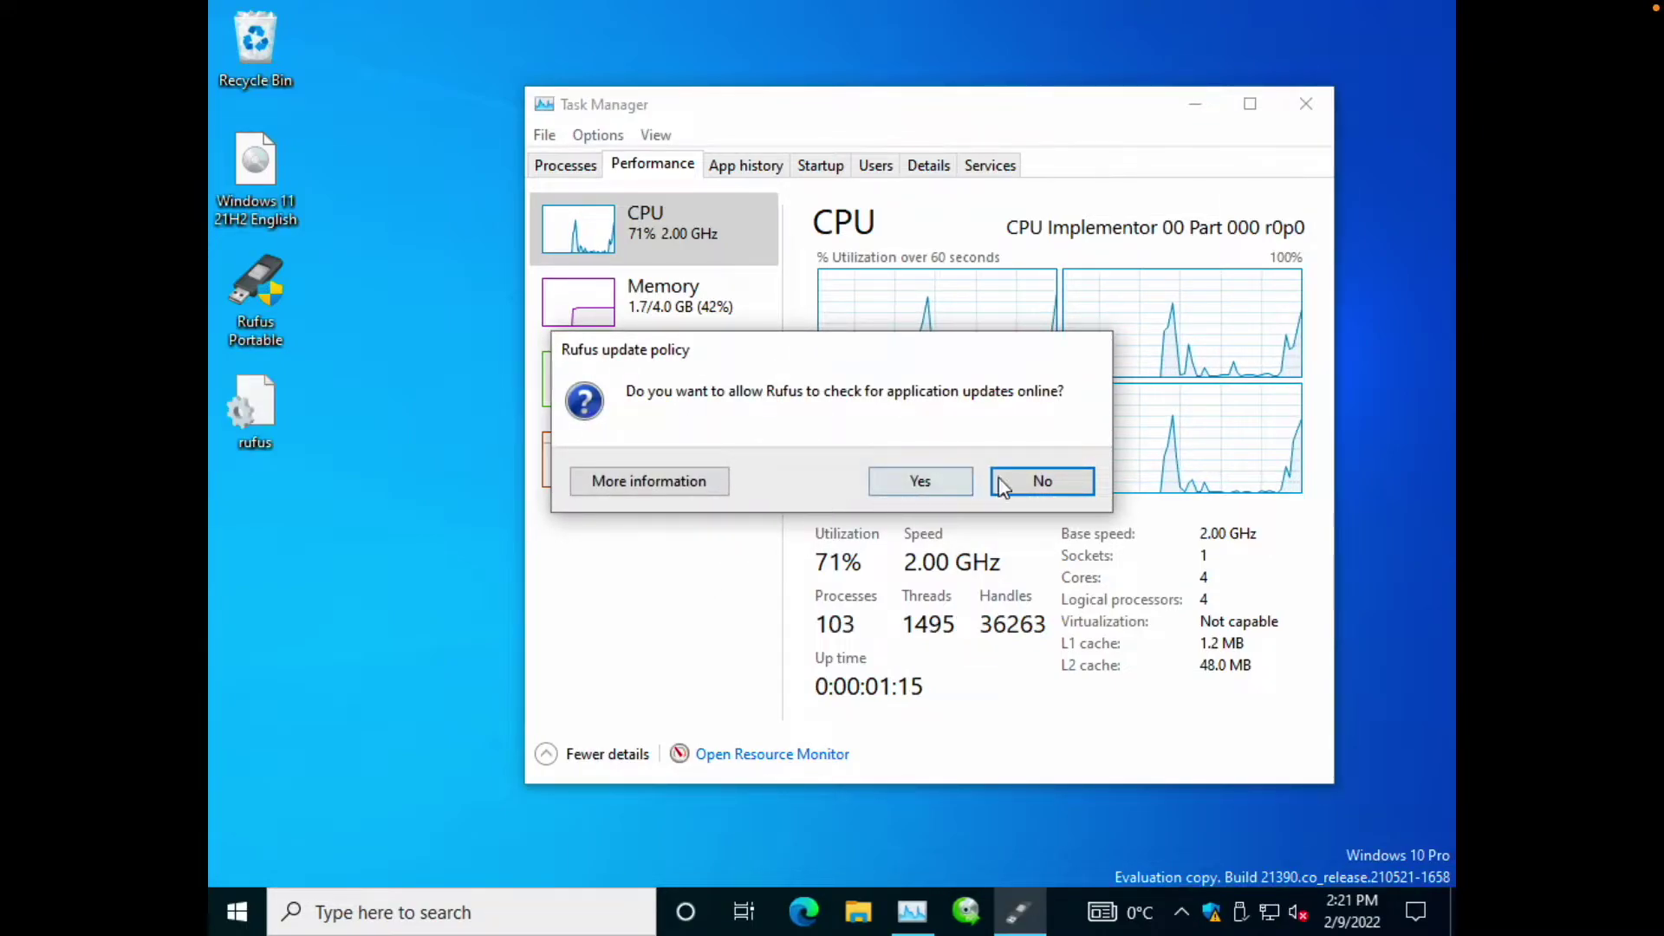
pyautogui.click(1036, 483)
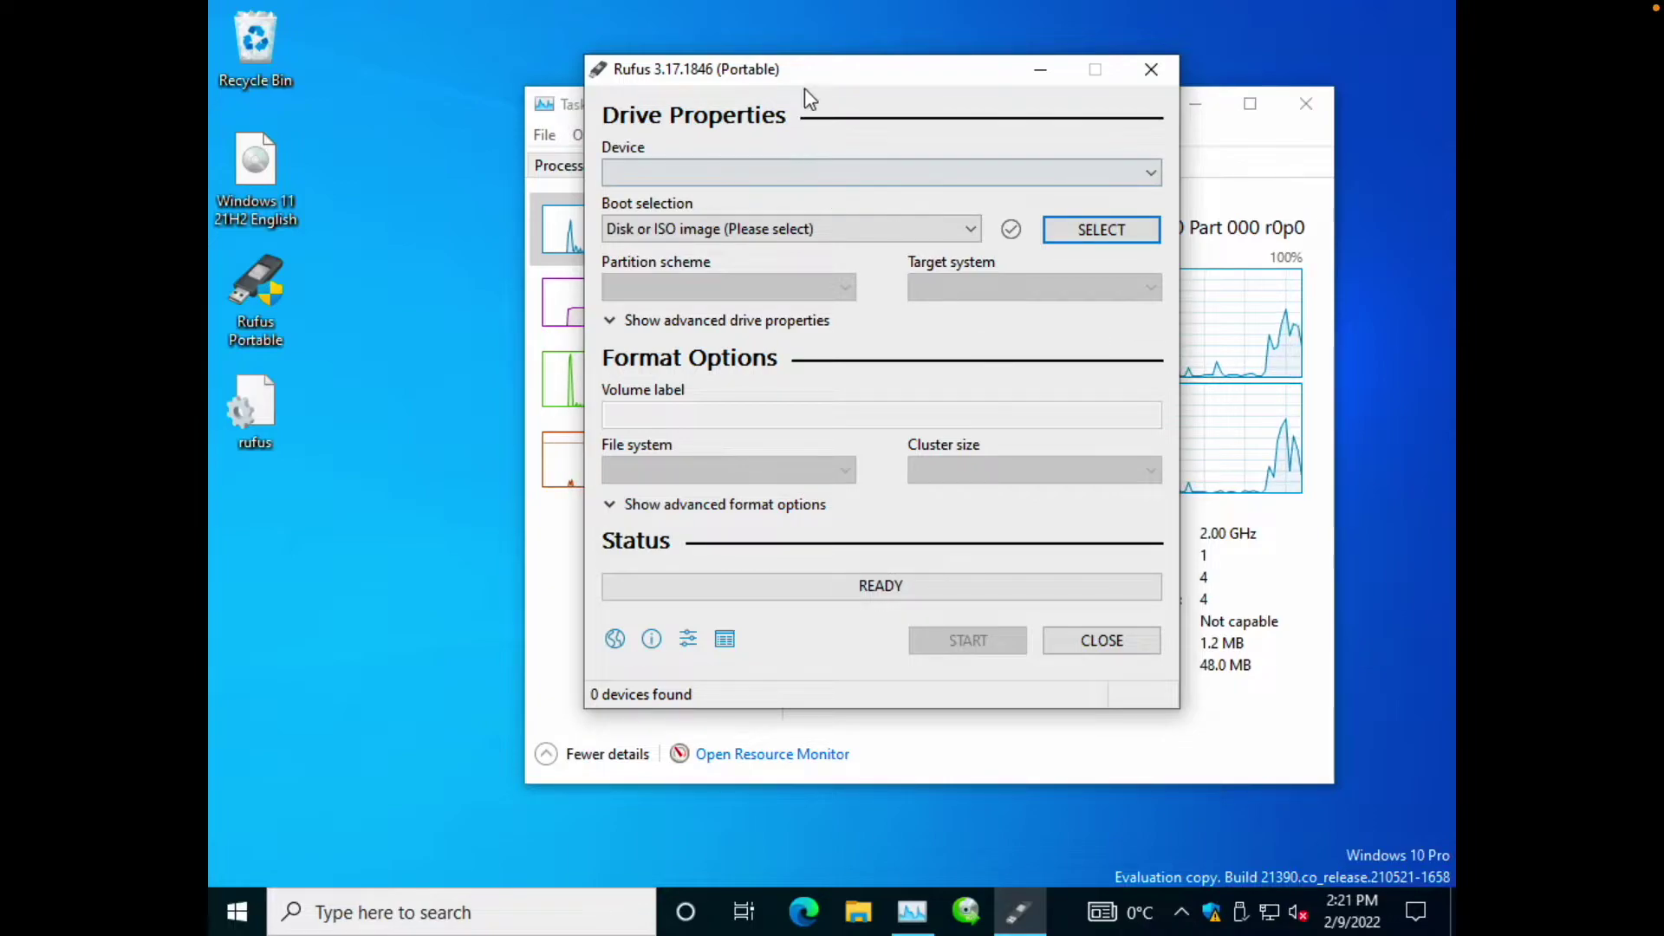
pyautogui.moveTo(810, 72); pyautogui.dragTo(539, 56)
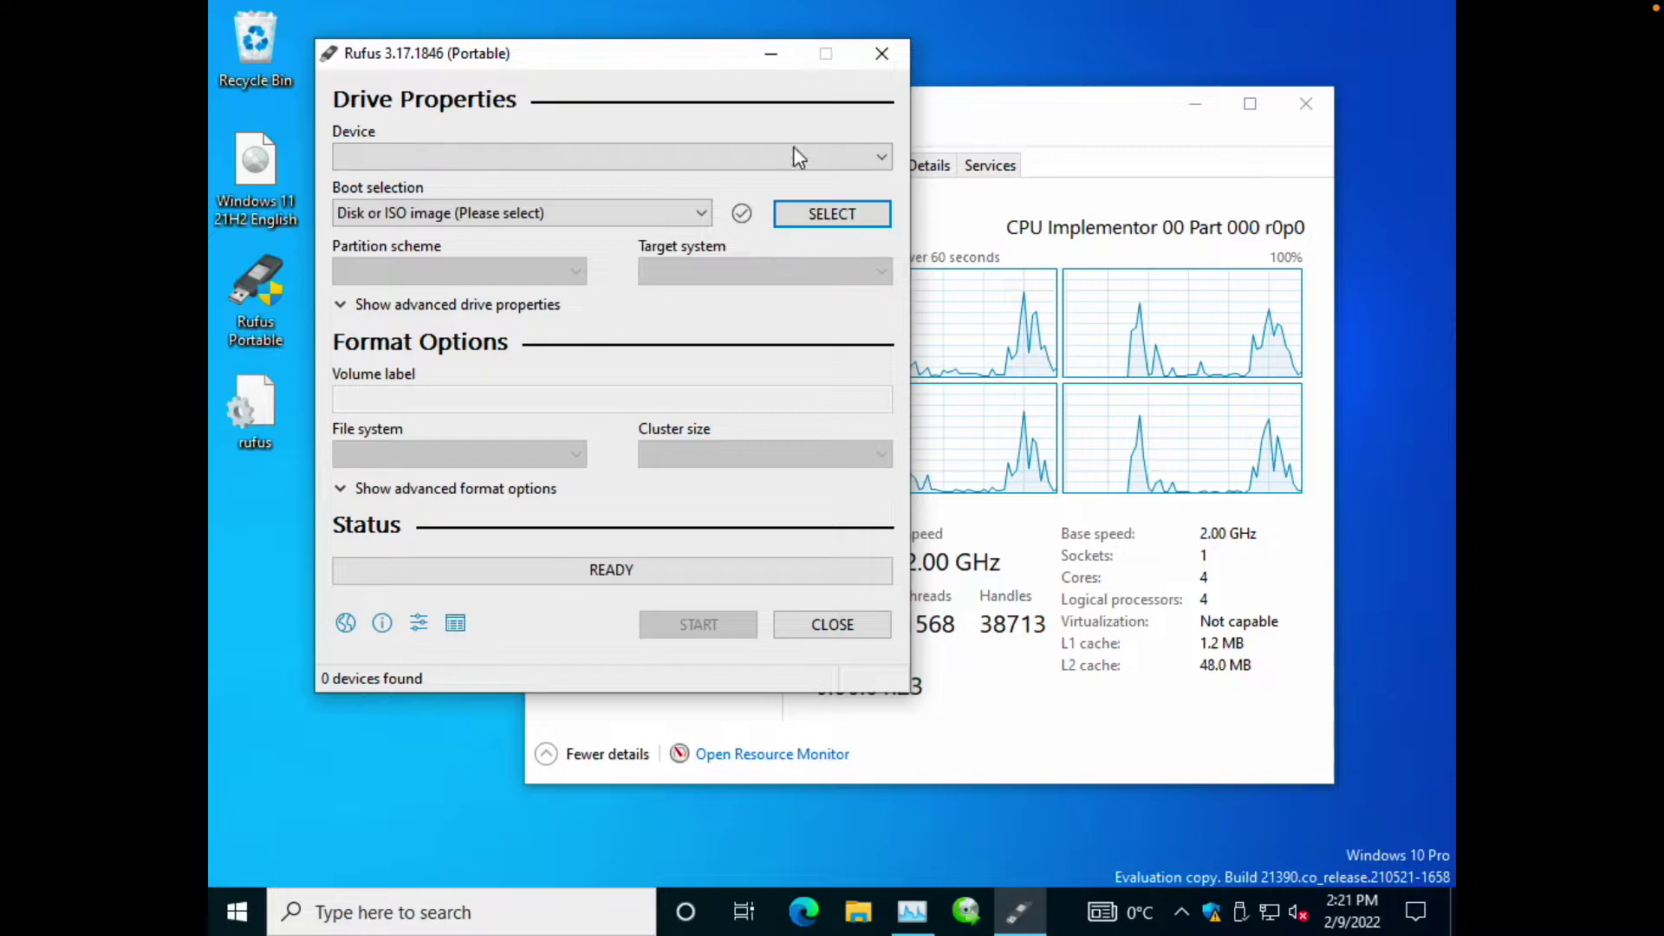
pyautogui.click(633, 160)
pyautogui.click(635, 159)
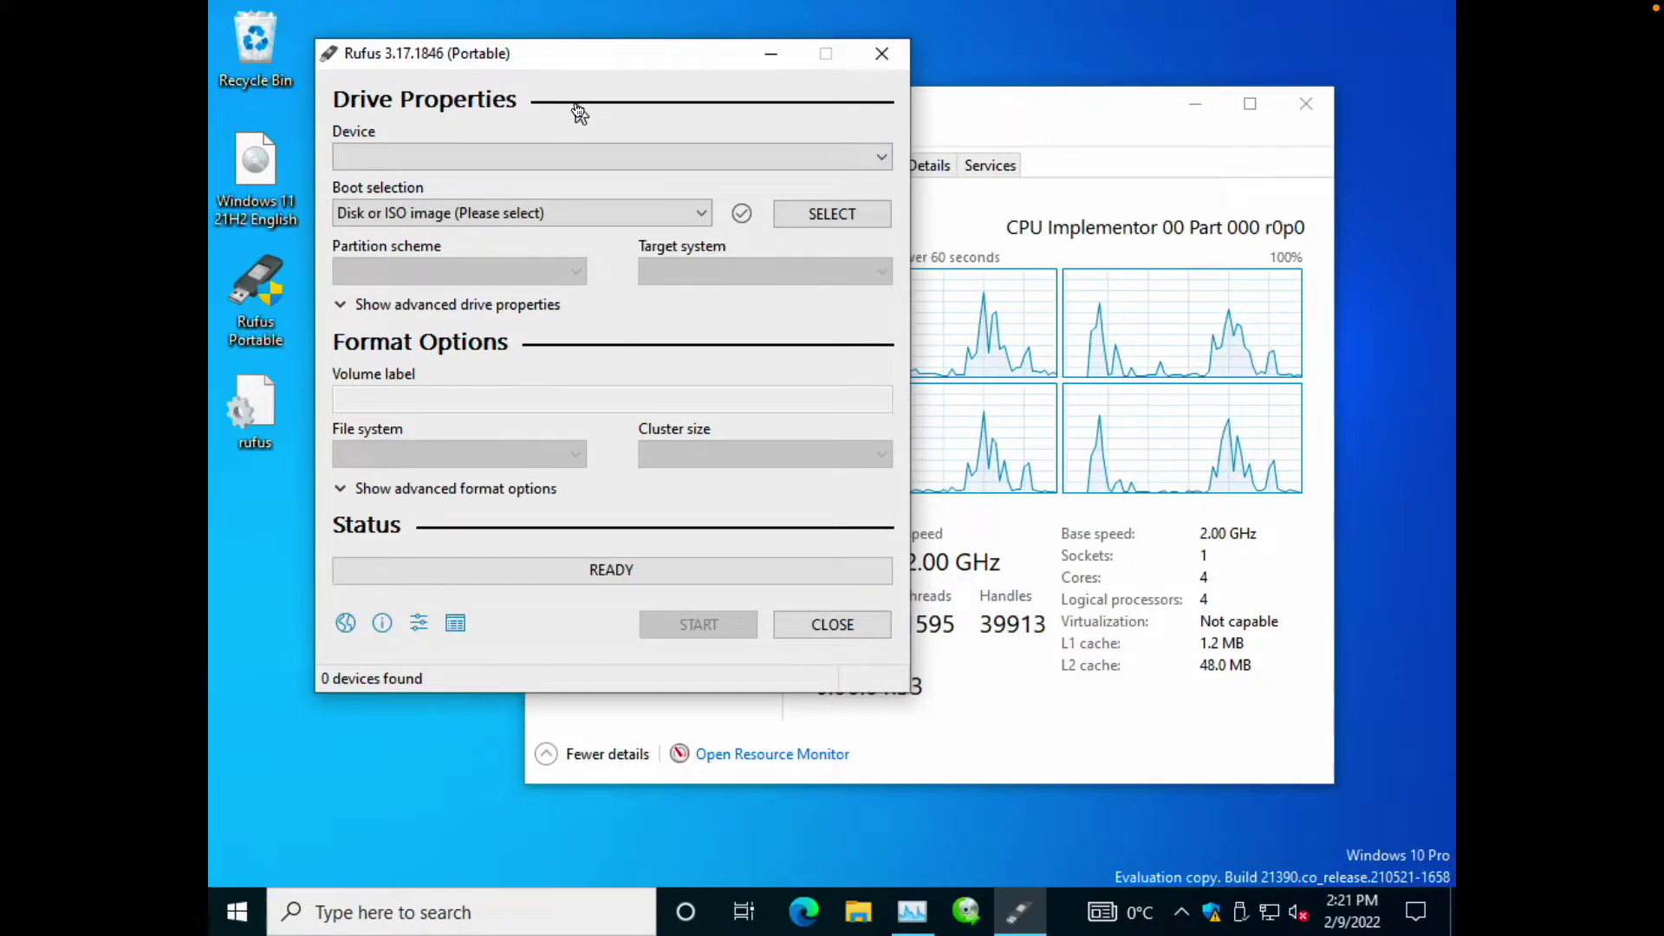
# Connect the TechNoob (Alcor Micro SSK) flash drive to the VM so Rufus lists TechNoob (D:) 64 GB.
pyautogui.moveTo(424, 16)
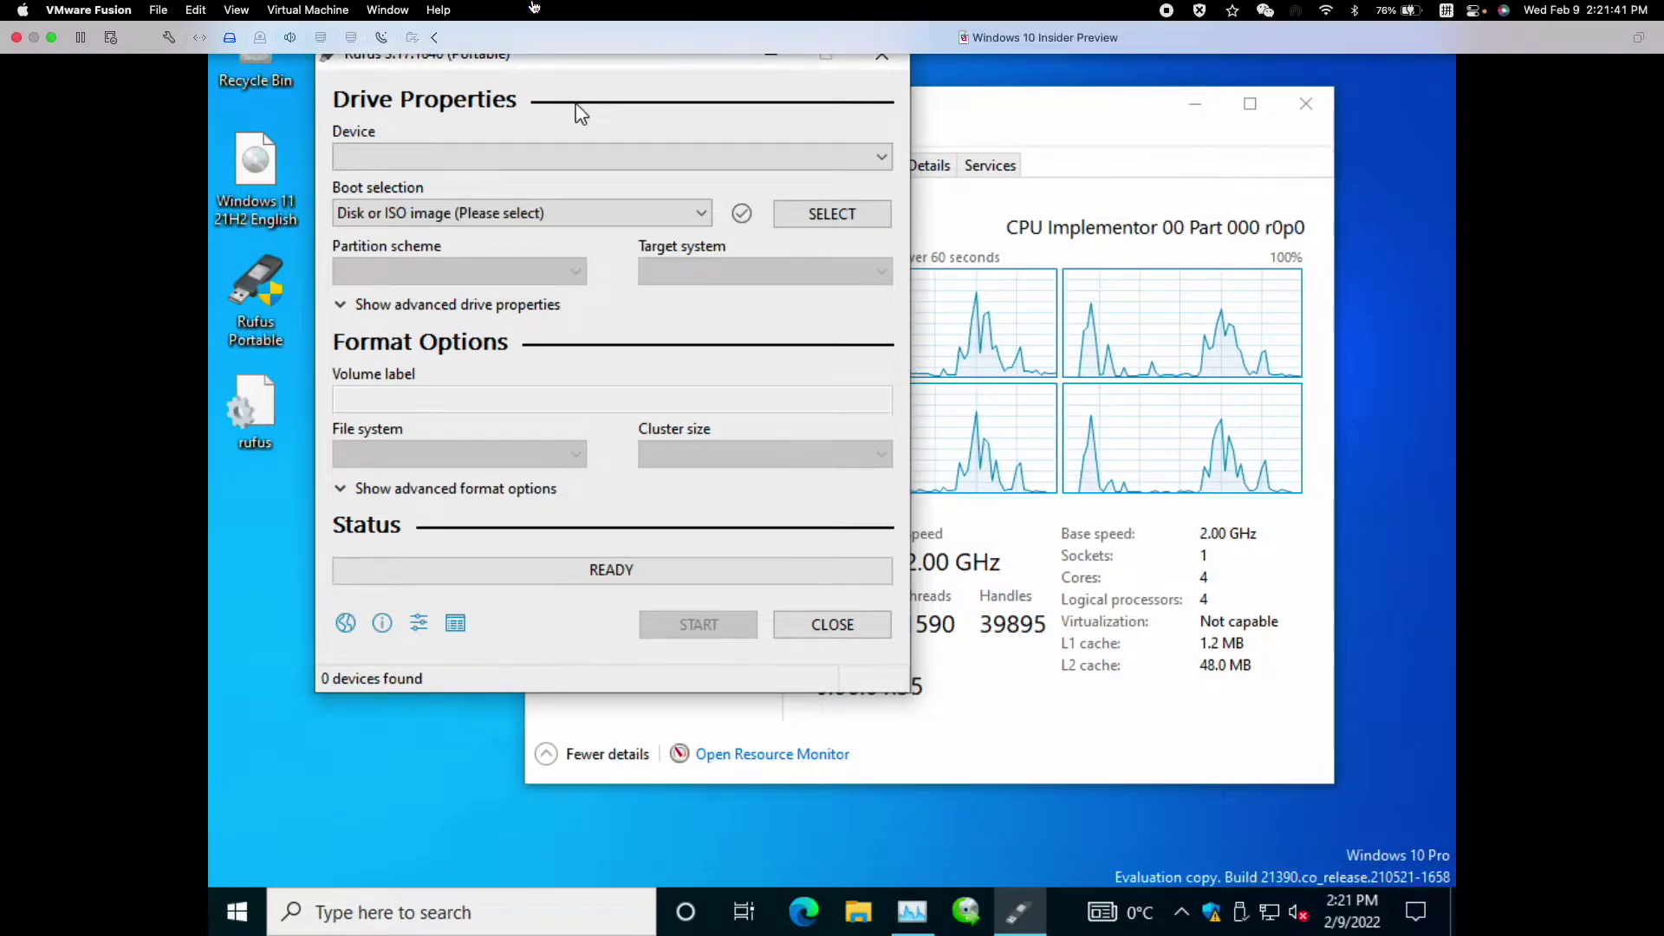
pyautogui.click(318, 40)
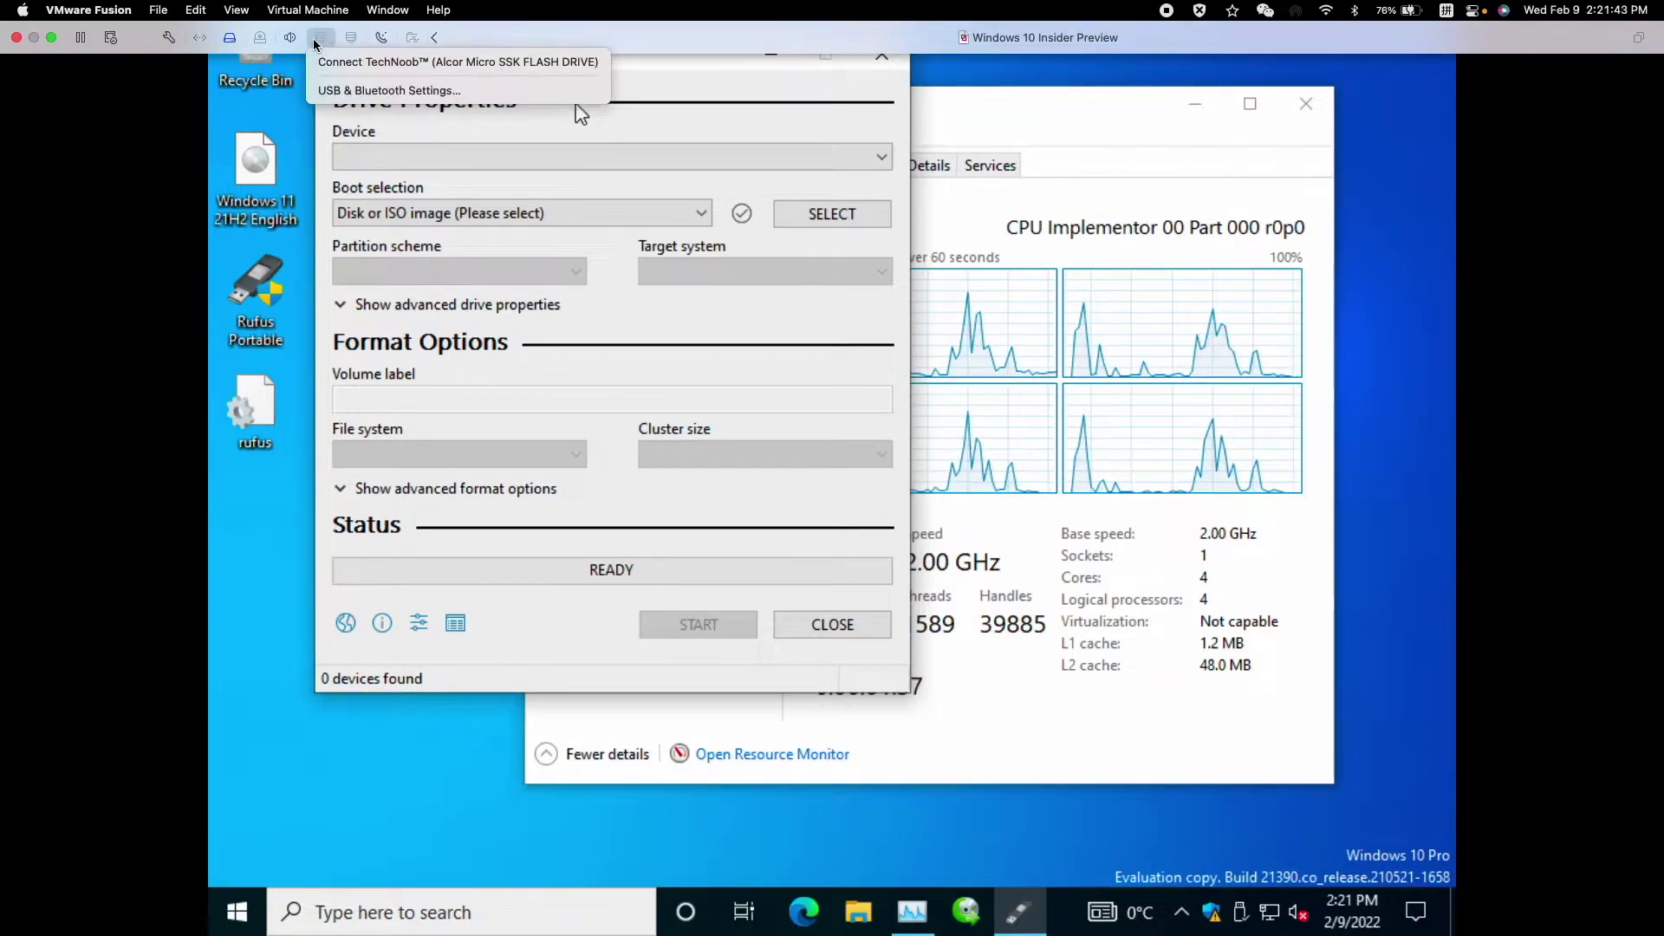
pyautogui.click(352, 62)
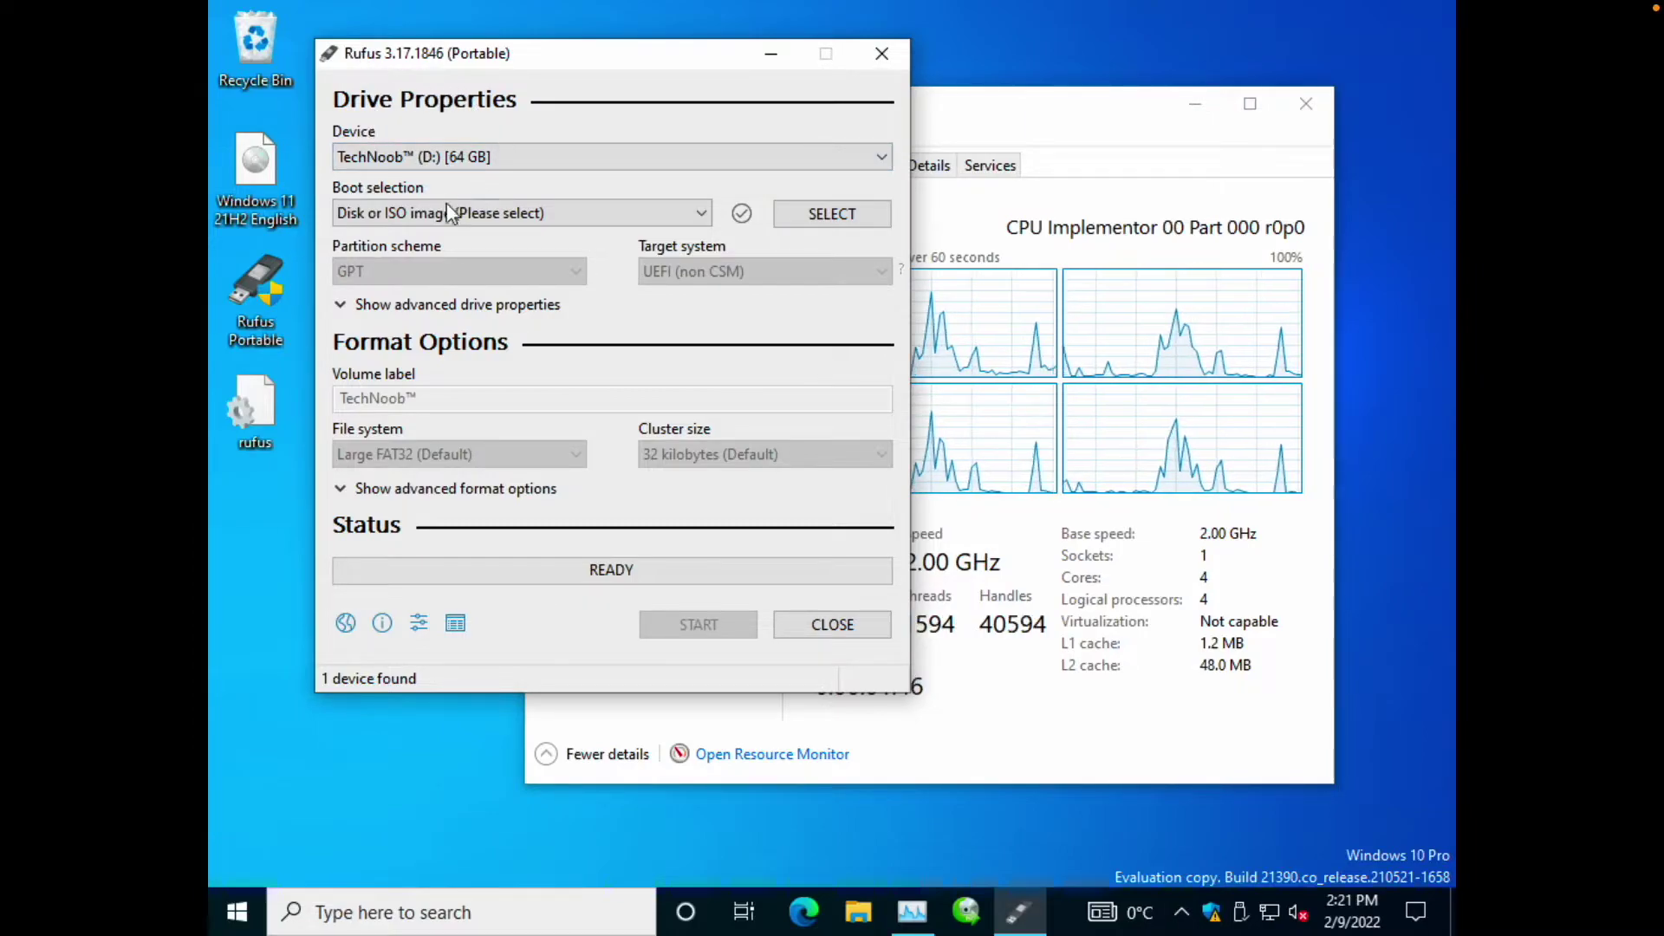
pyautogui.click(431, 165)
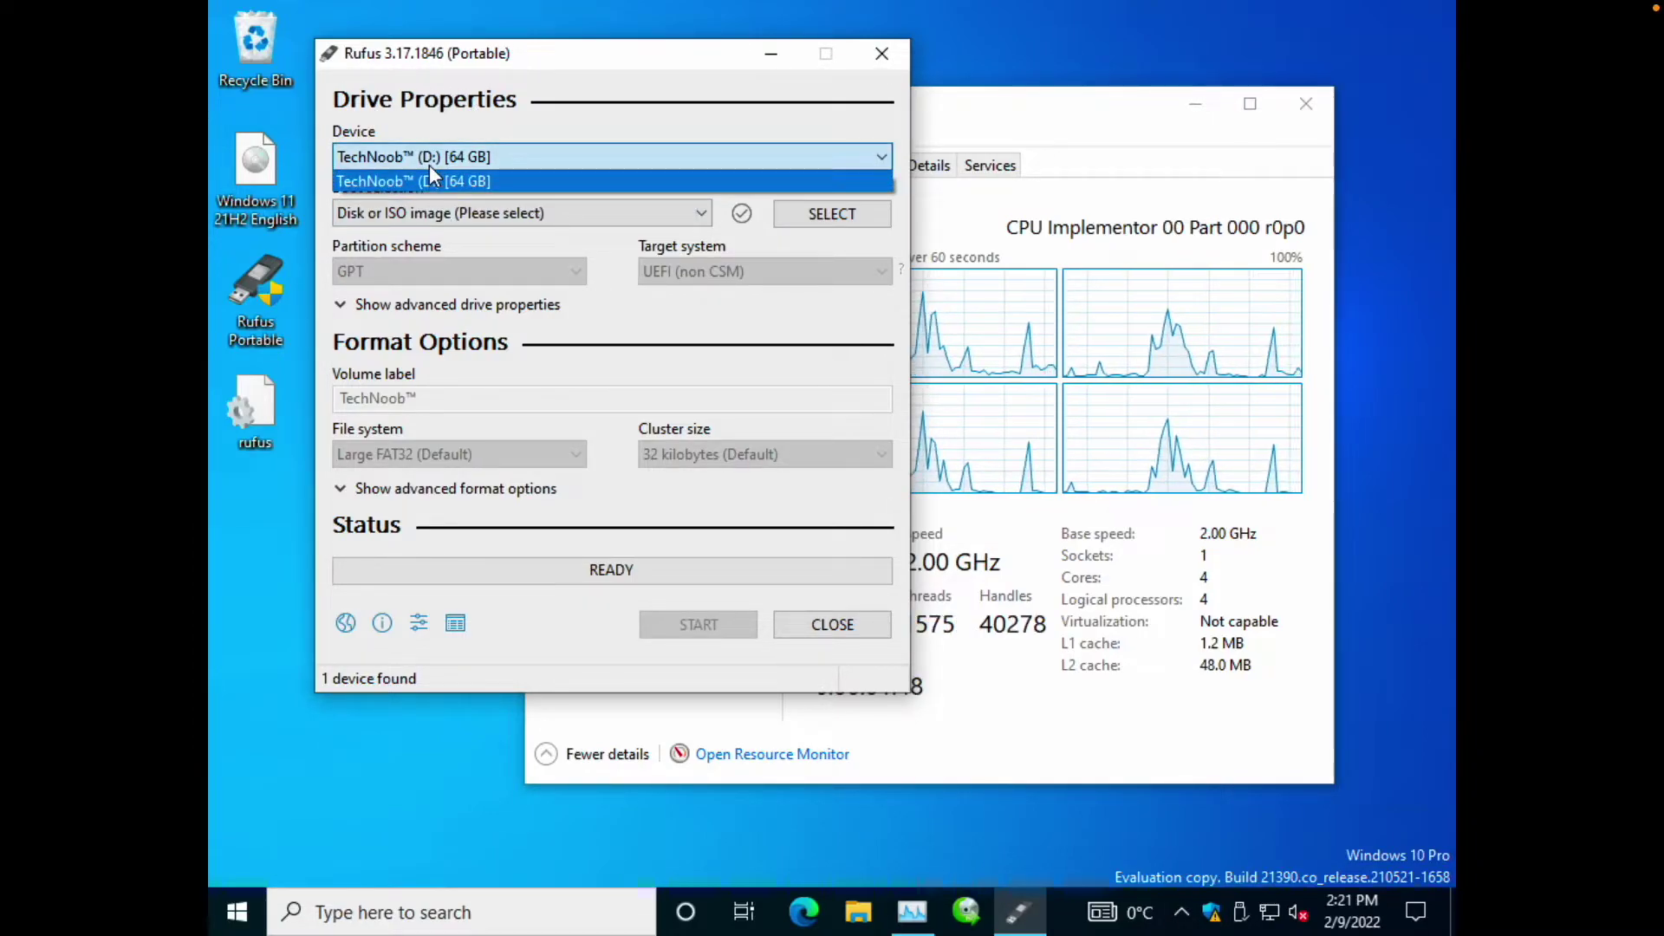
# Keep TechNoob (D:) as the device and Disk or ISO image as the boot selection.
pyautogui.click(431, 165)
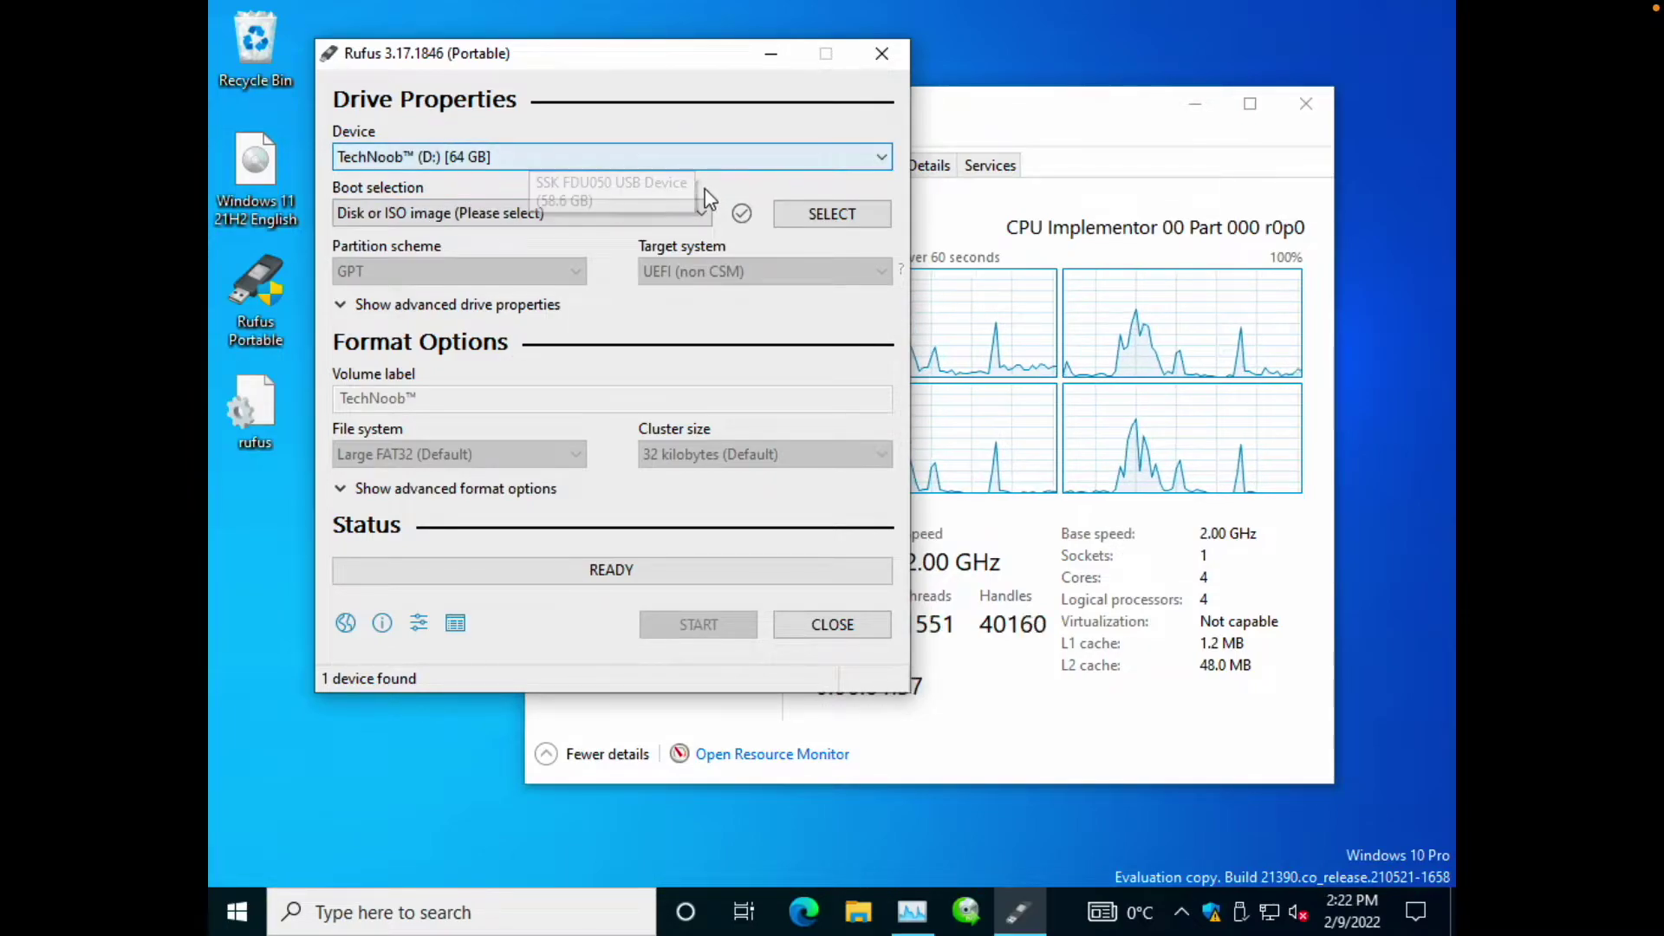
pyautogui.click(695, 222)
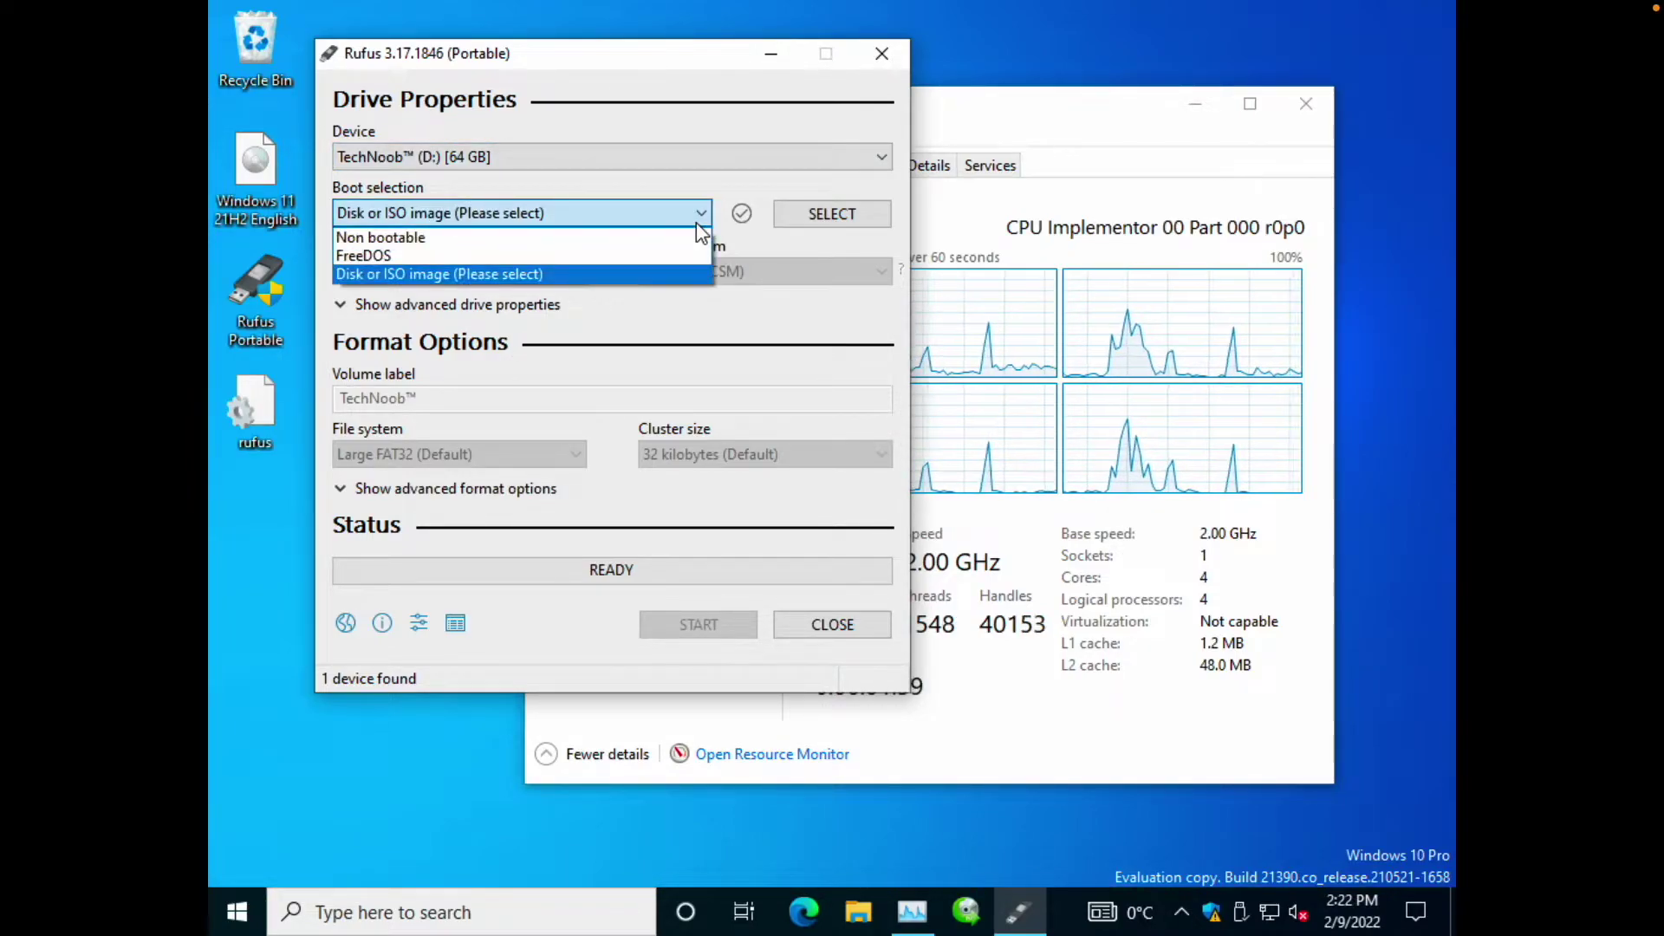
pyautogui.click(695, 222)
pyautogui.click(638, 215)
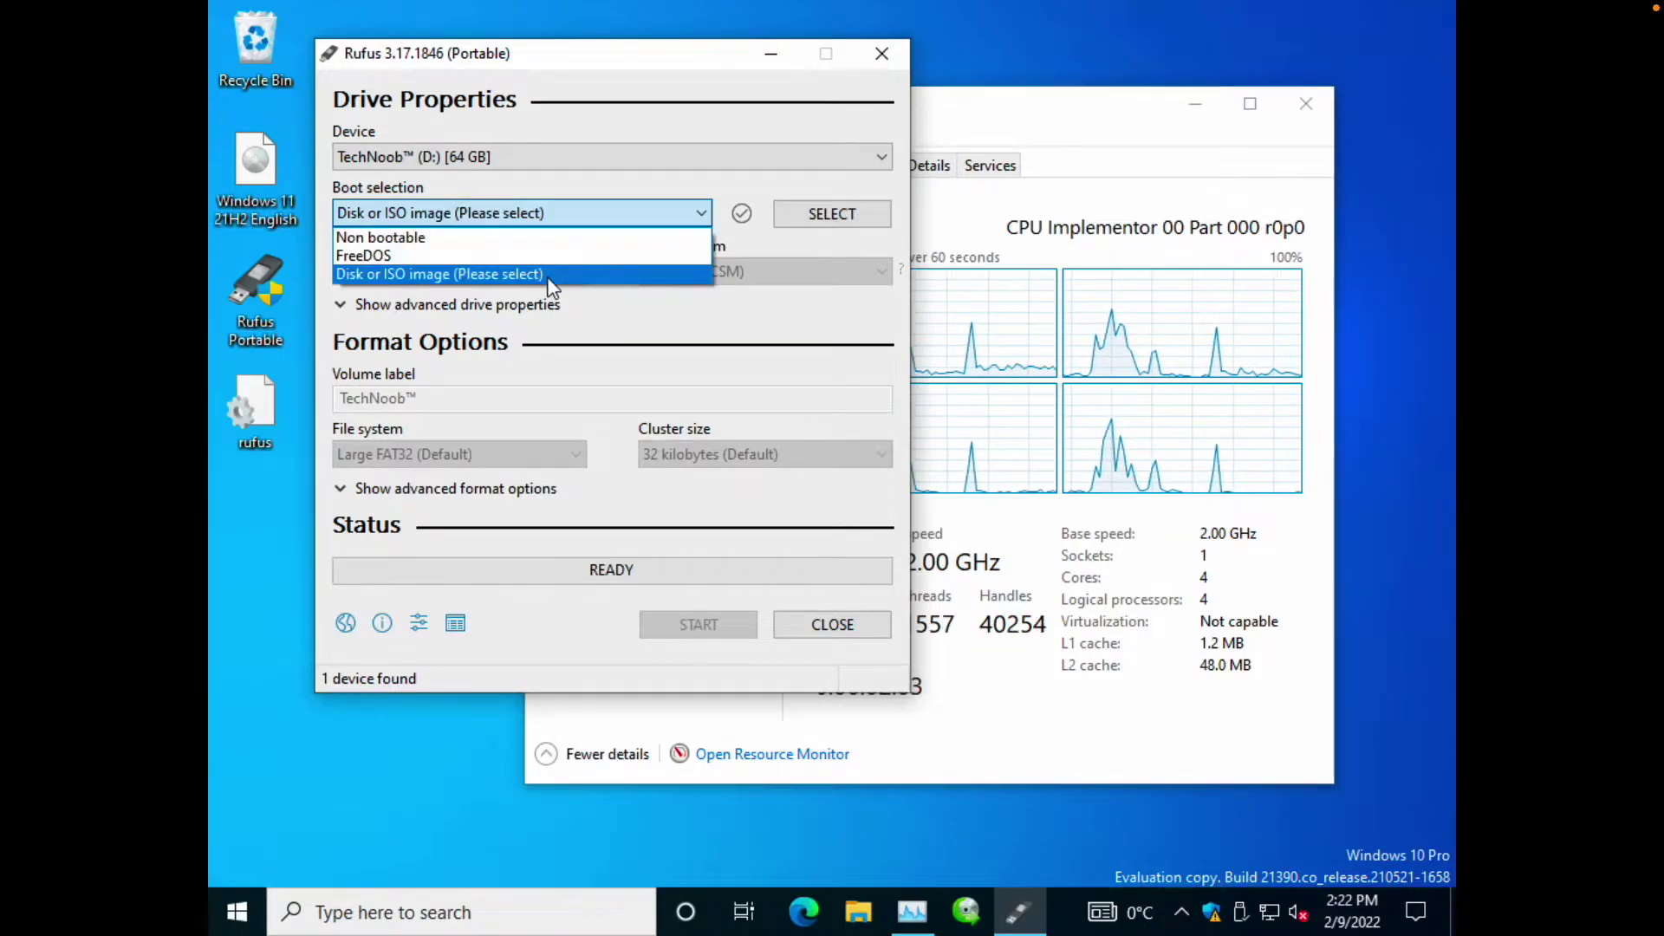
pyautogui.click(574, 211)
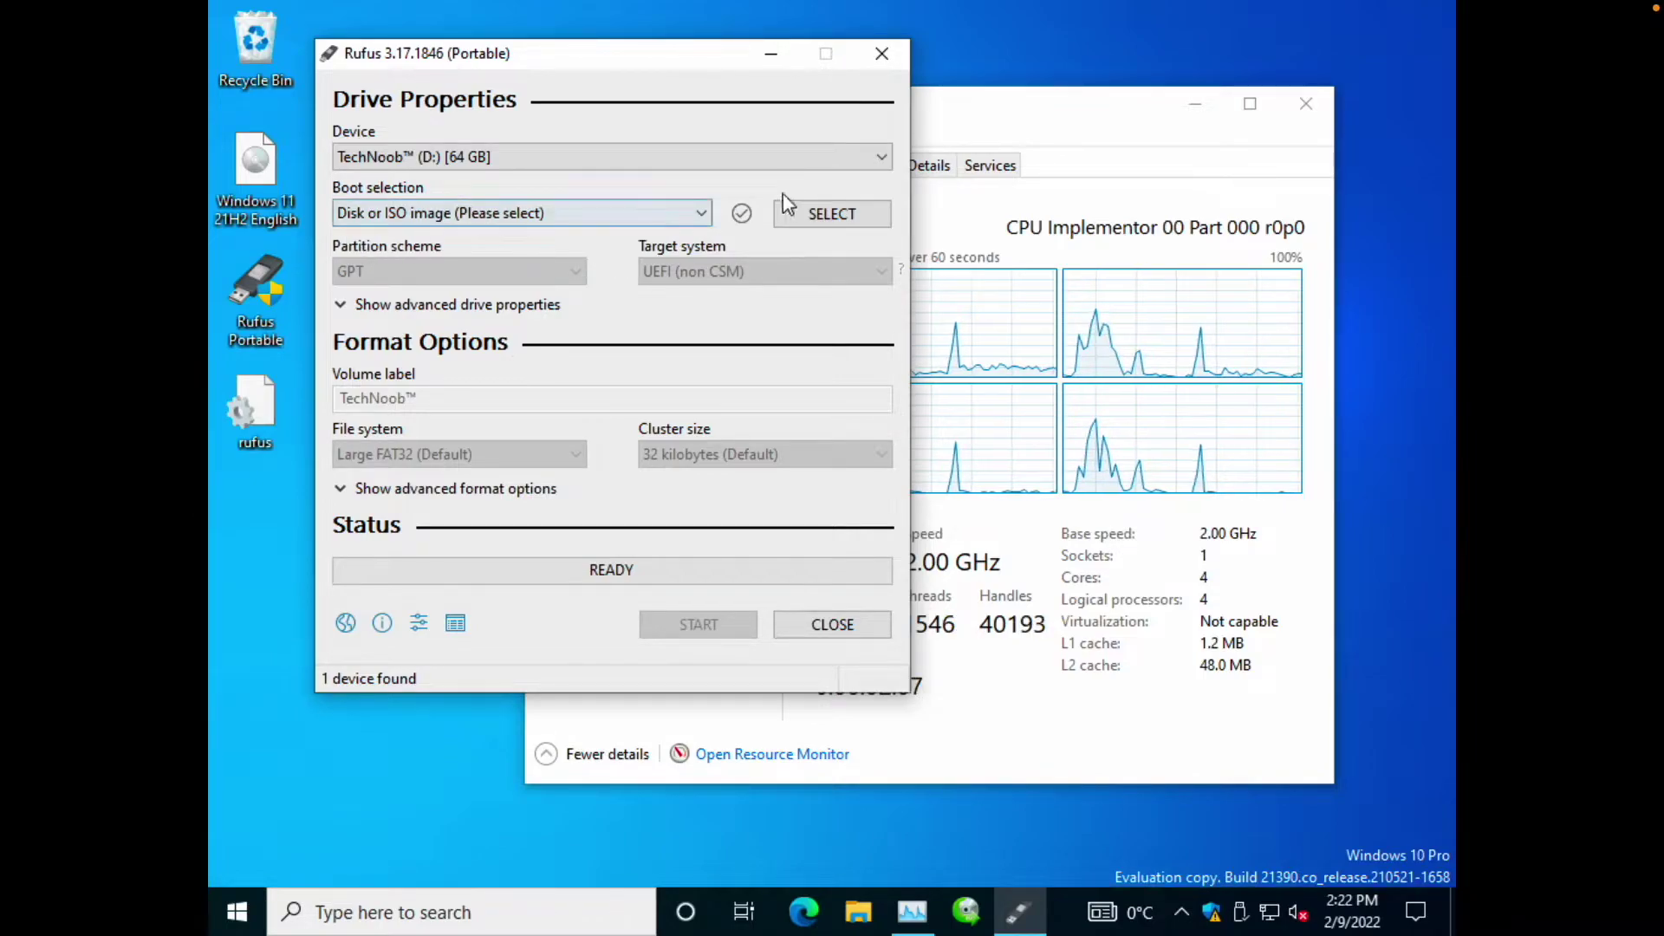
# Load Windows 11 21H2 English.iso from the Desktop as the boot image.
pyautogui.click(832, 216)
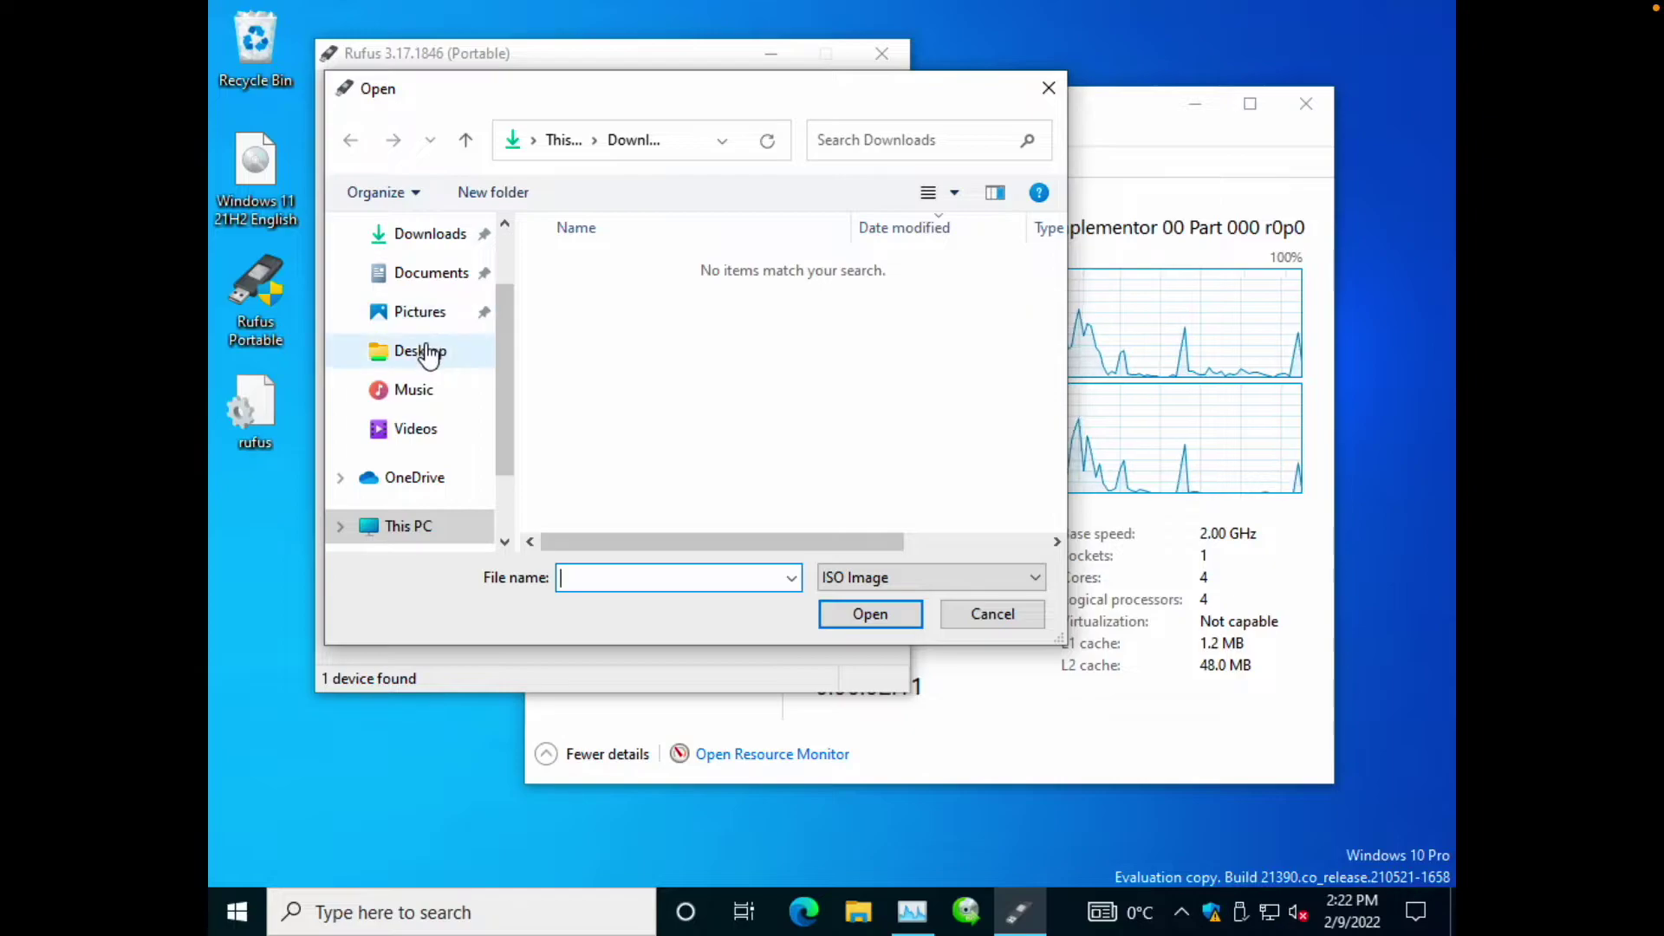
pyautogui.scroll(-1, 429, 353)
pyautogui.scroll(2, 419, 277)
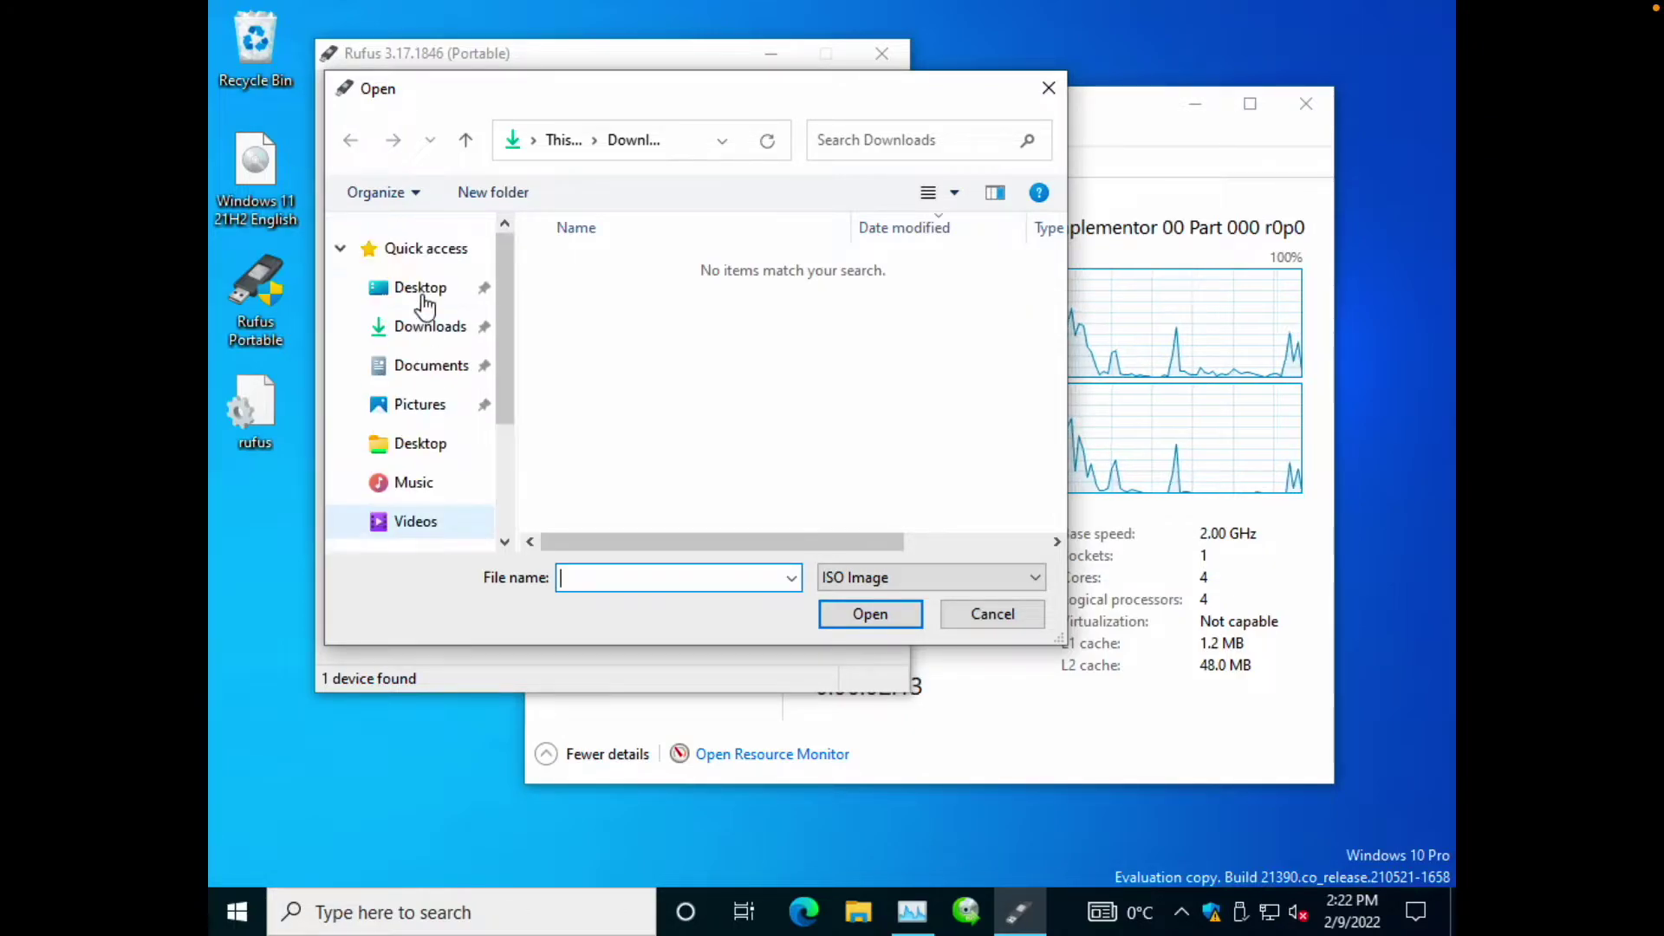
pyautogui.click(418, 287)
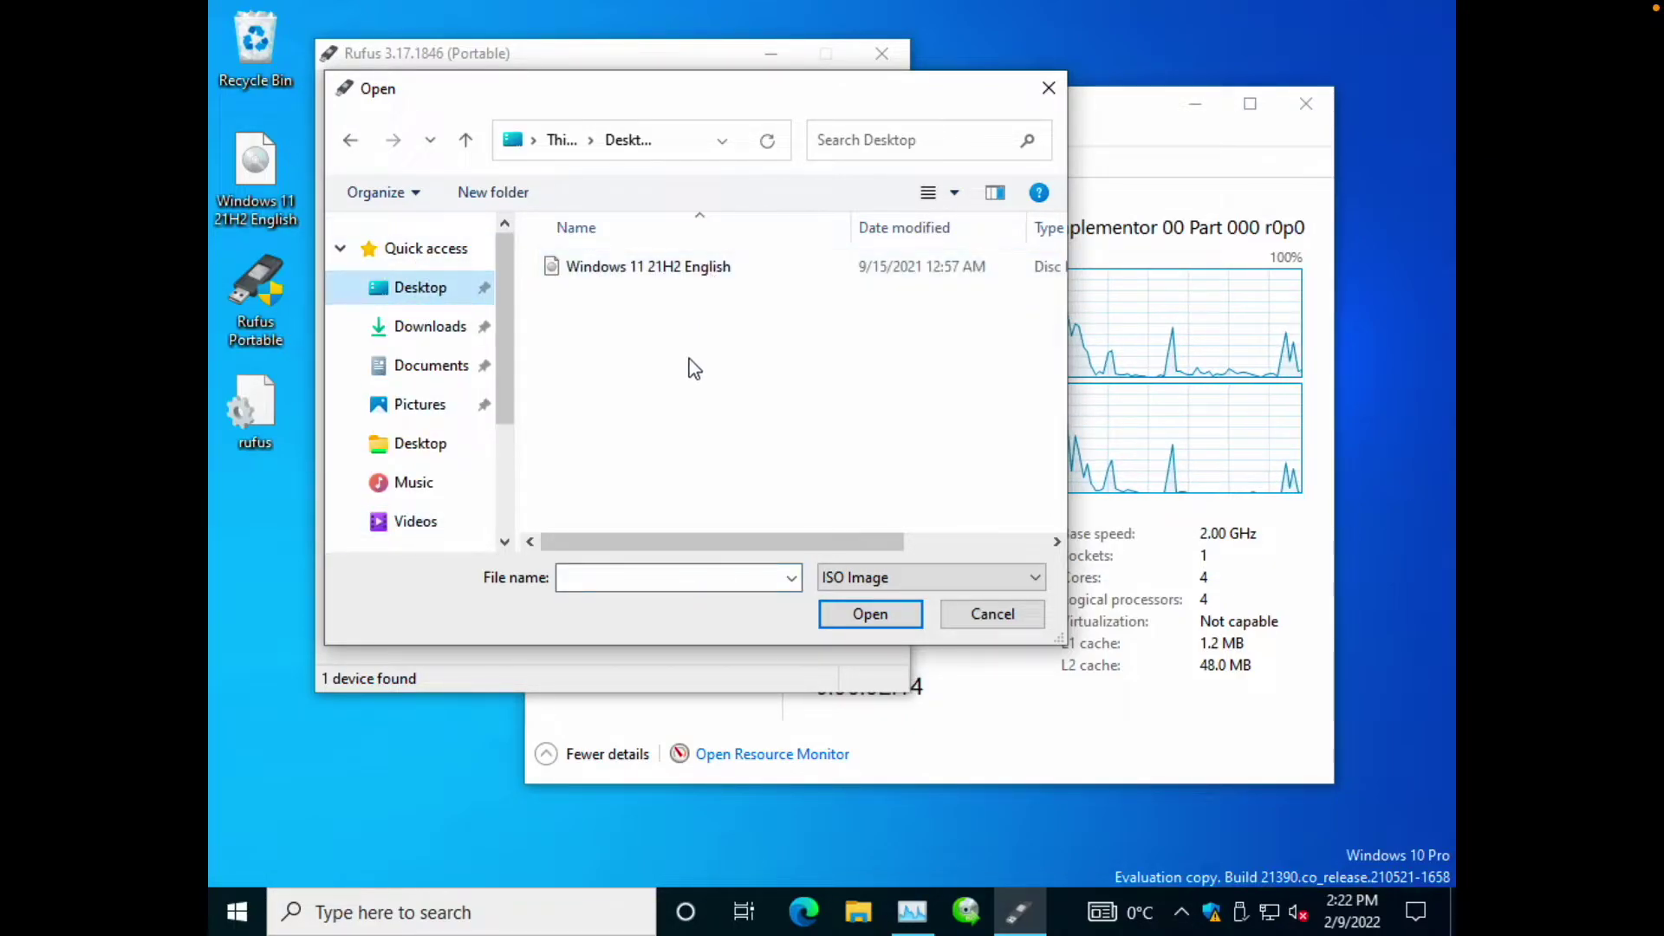
pyautogui.doubleClick(717, 269)
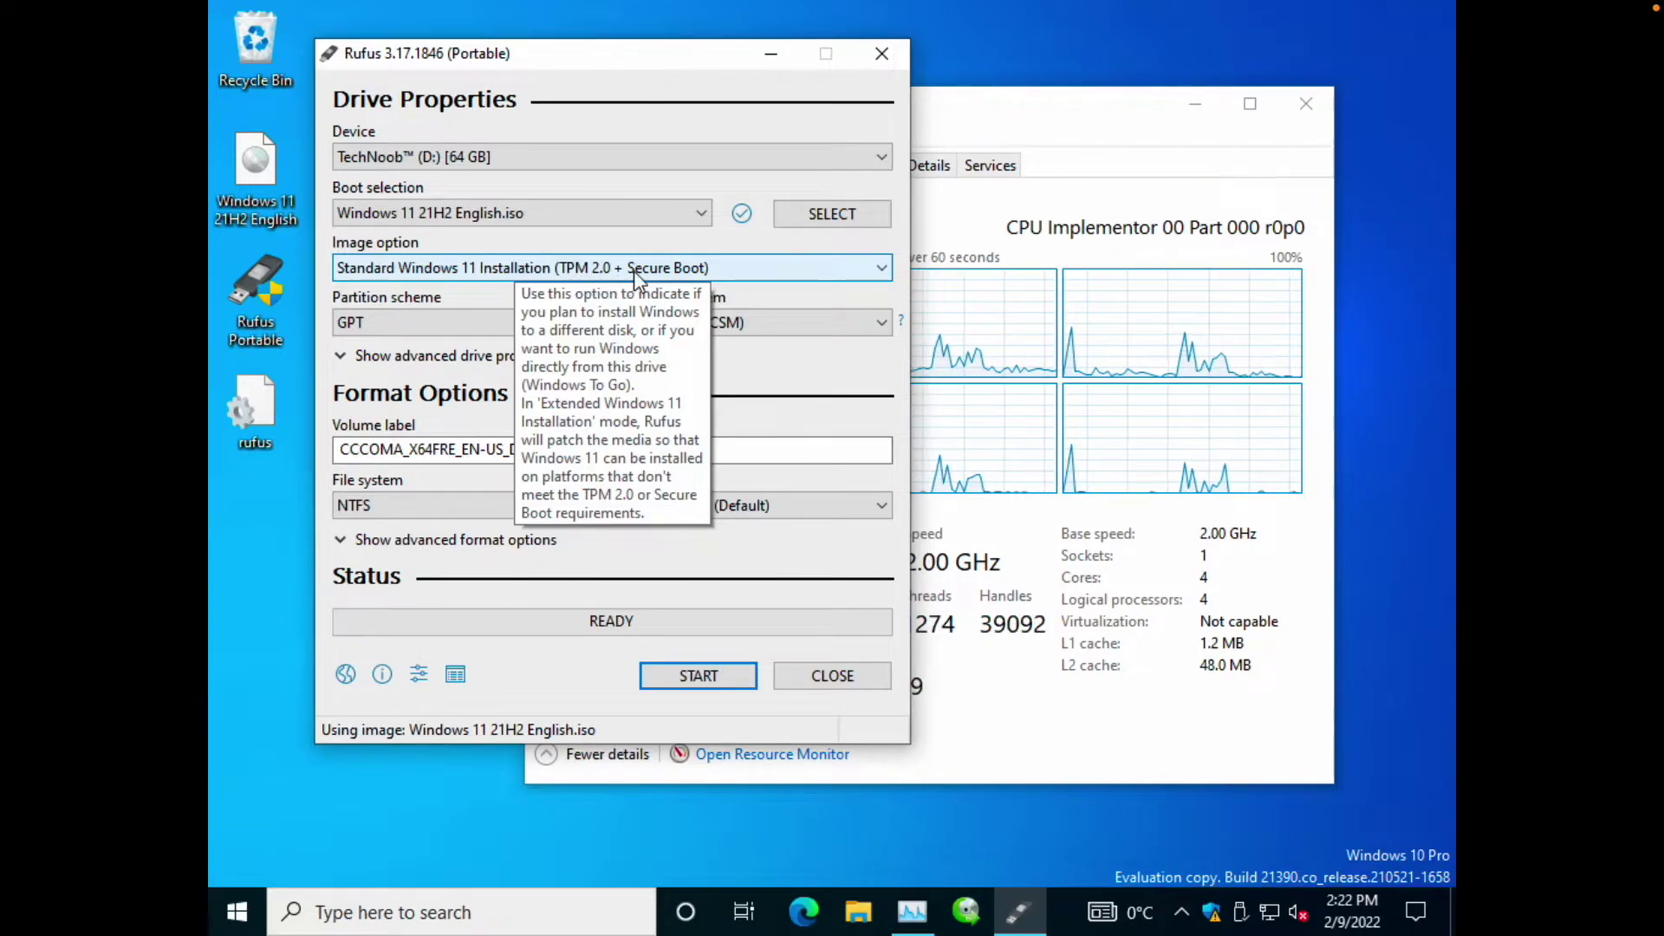
# Choose Extended Windows 11 Installation (no TPM / no Secure Boot) and set the volume label to TNT.
pyautogui.click(738, 268)
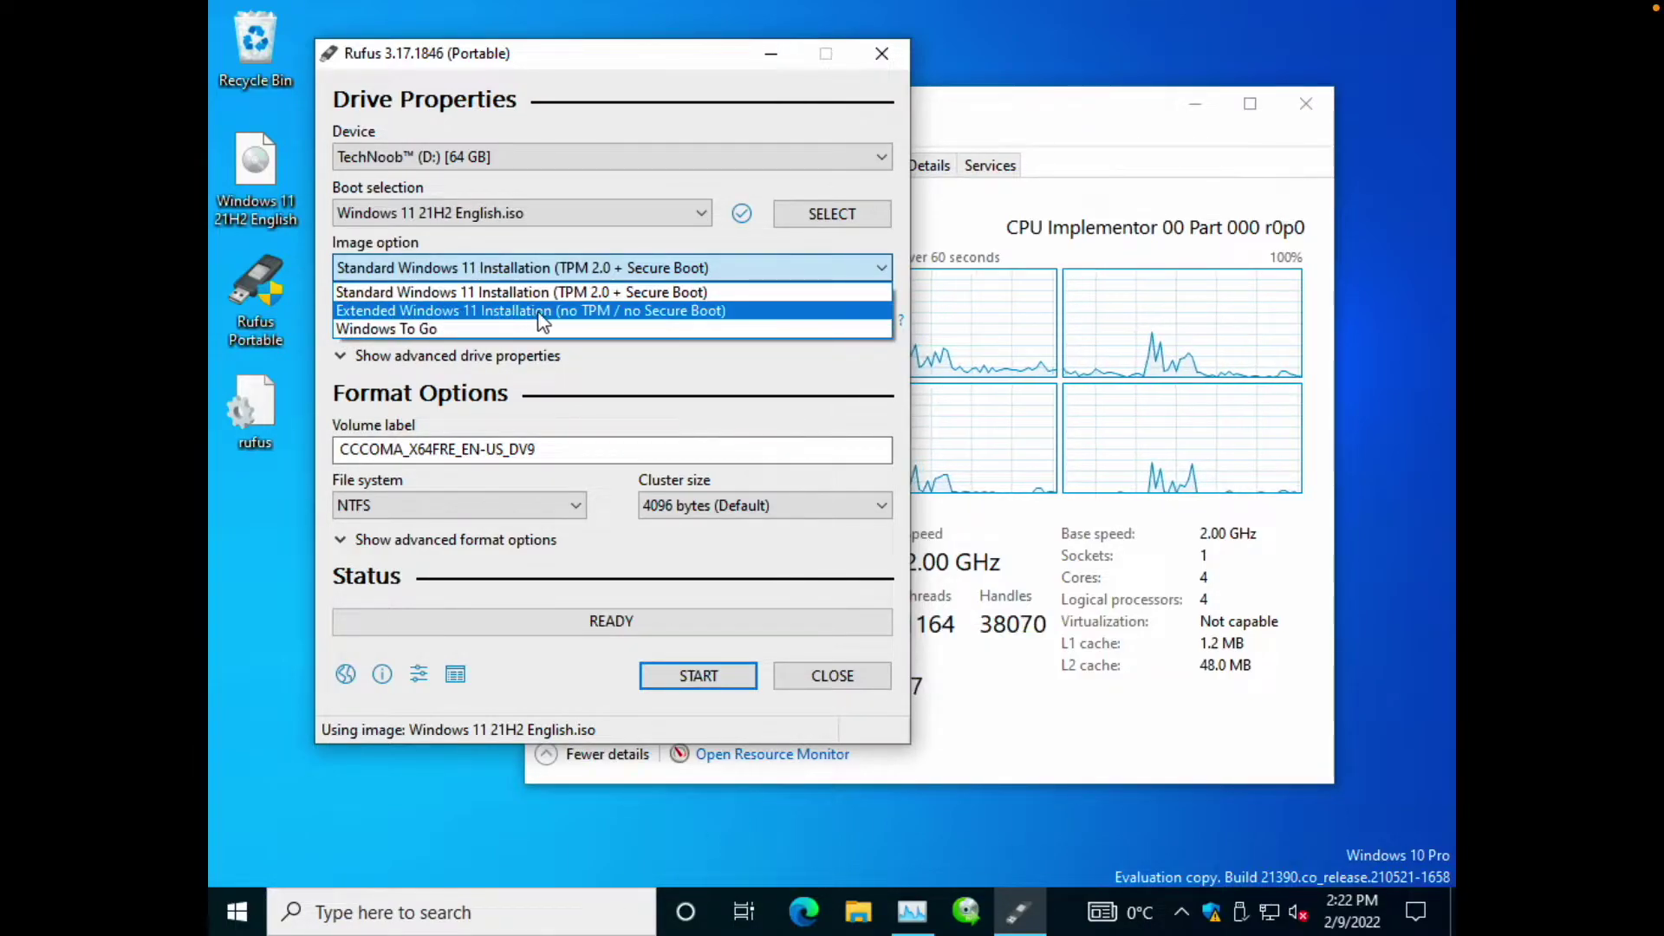
pyautogui.click(650, 312)
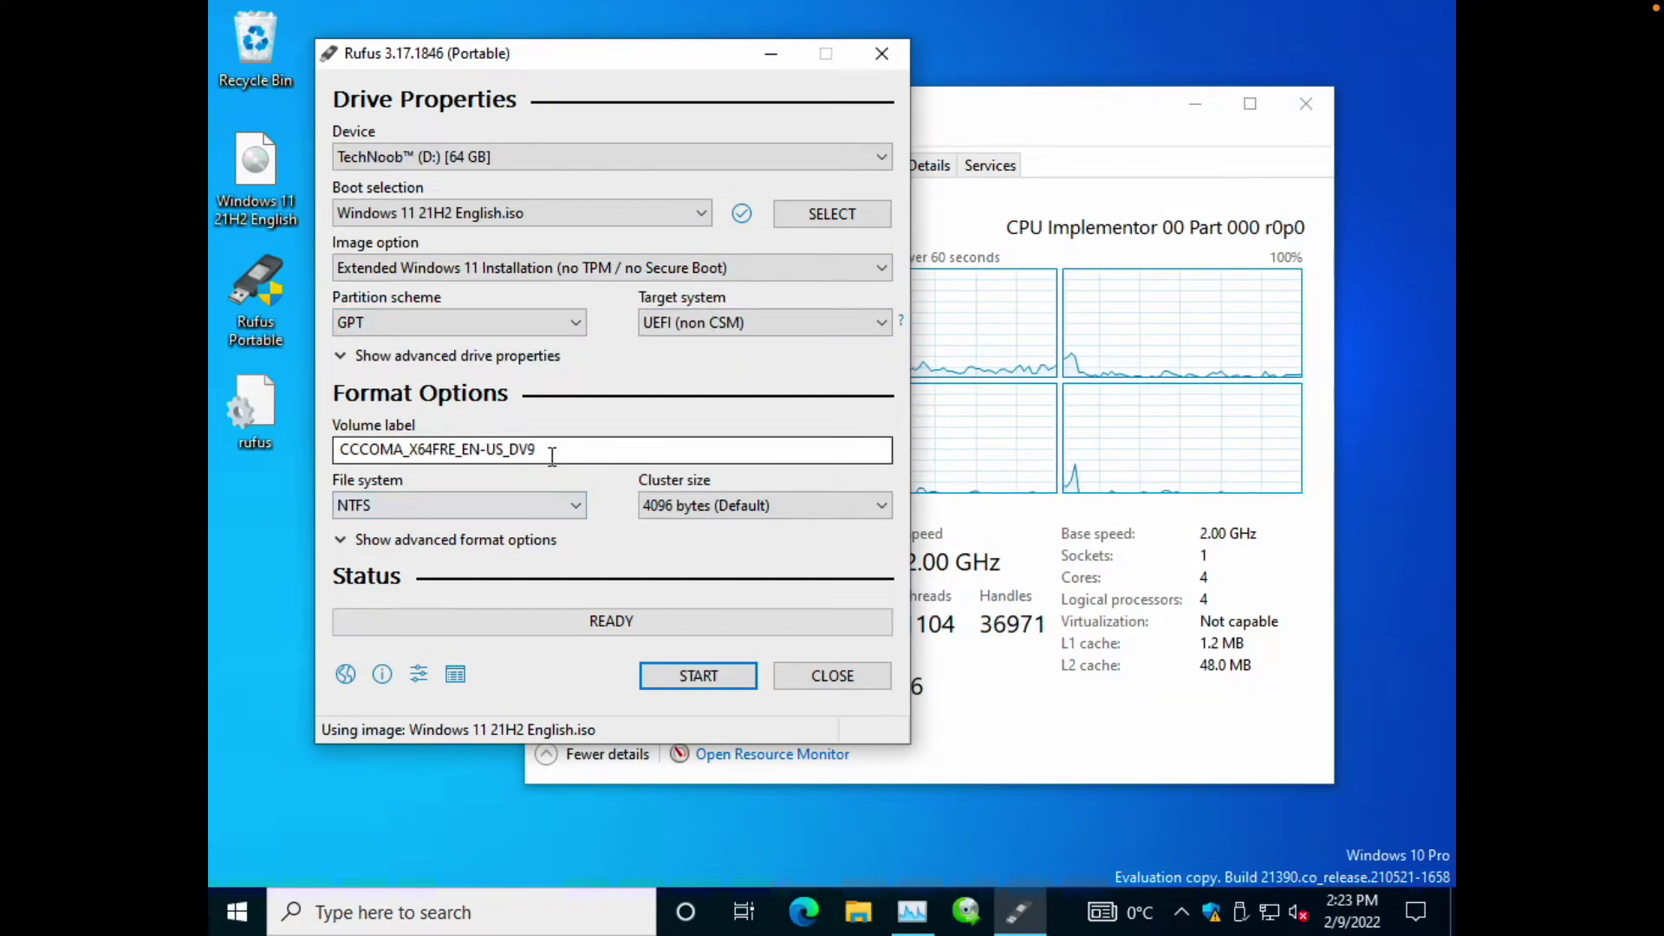
pyautogui.moveTo(537, 448); pyautogui.dragTo(281, 451)
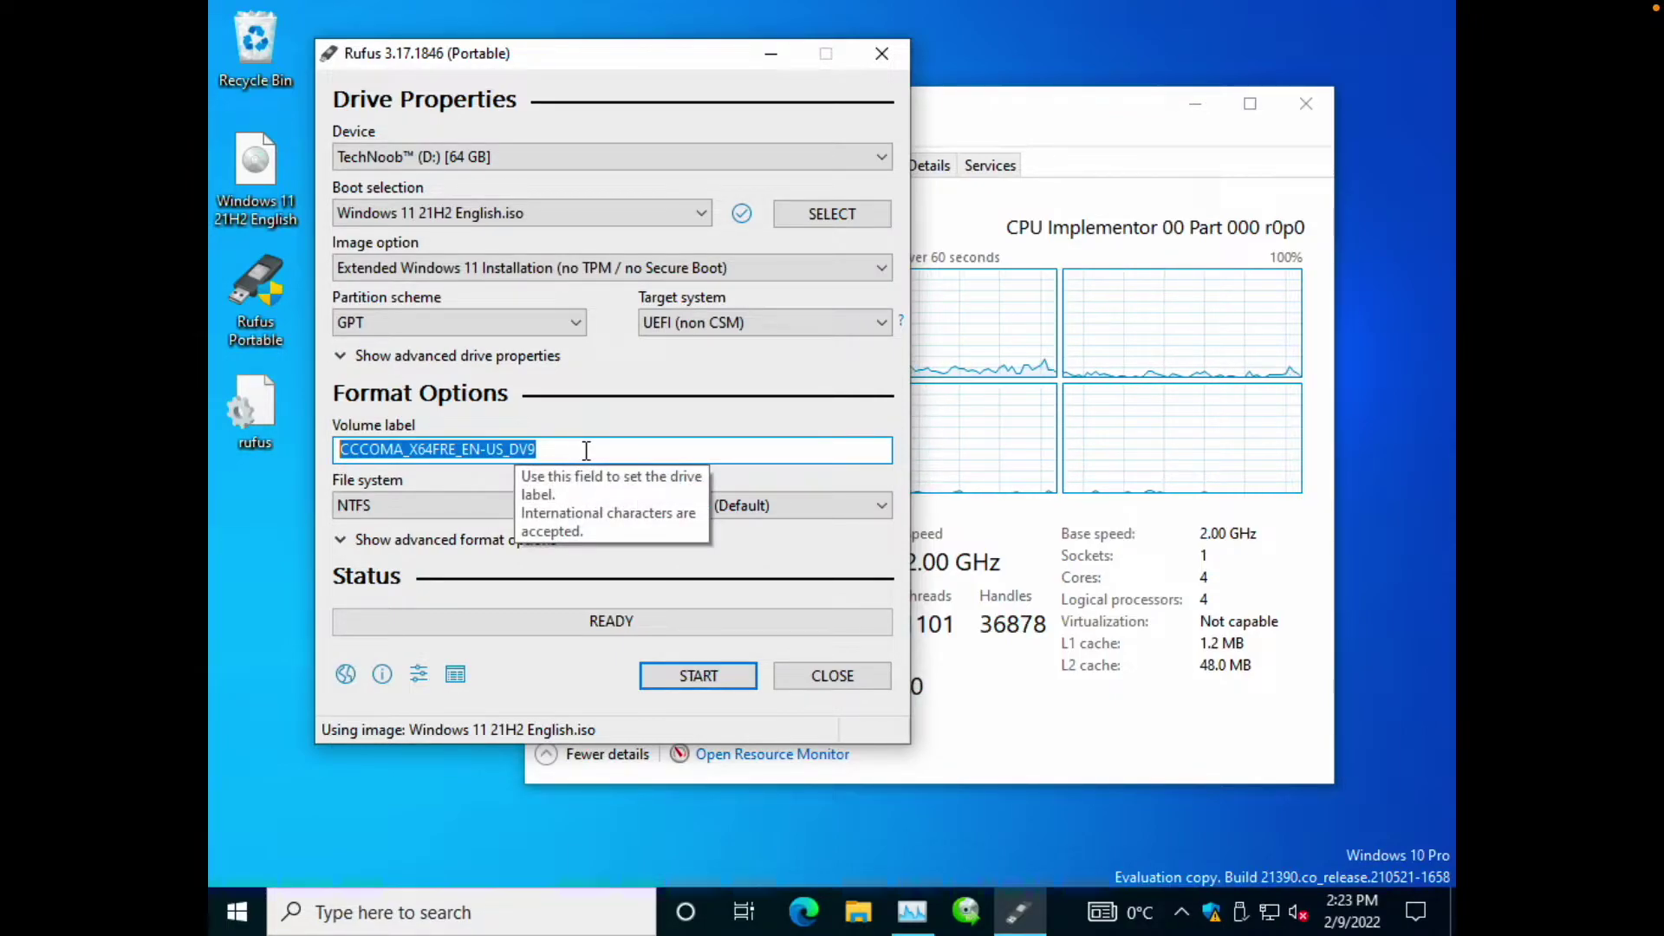
pyautogui.write('TNT')
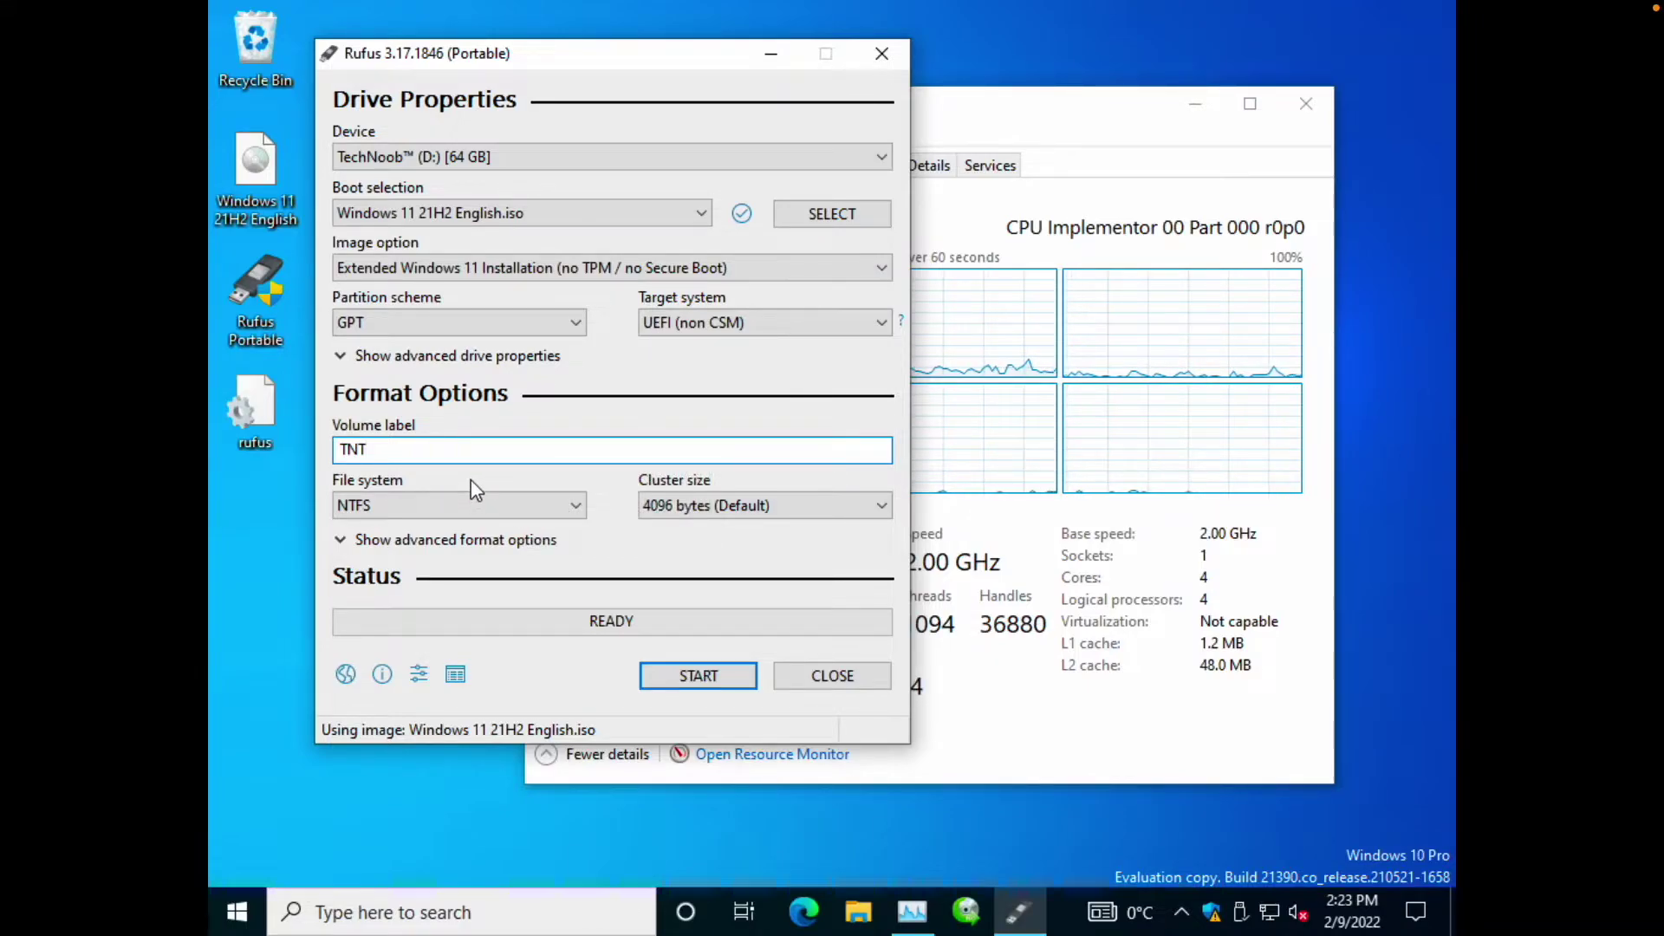
# Keep NTFS as the file system and start writing the image.
pyautogui.click(575, 517)
pyautogui.click(575, 522)
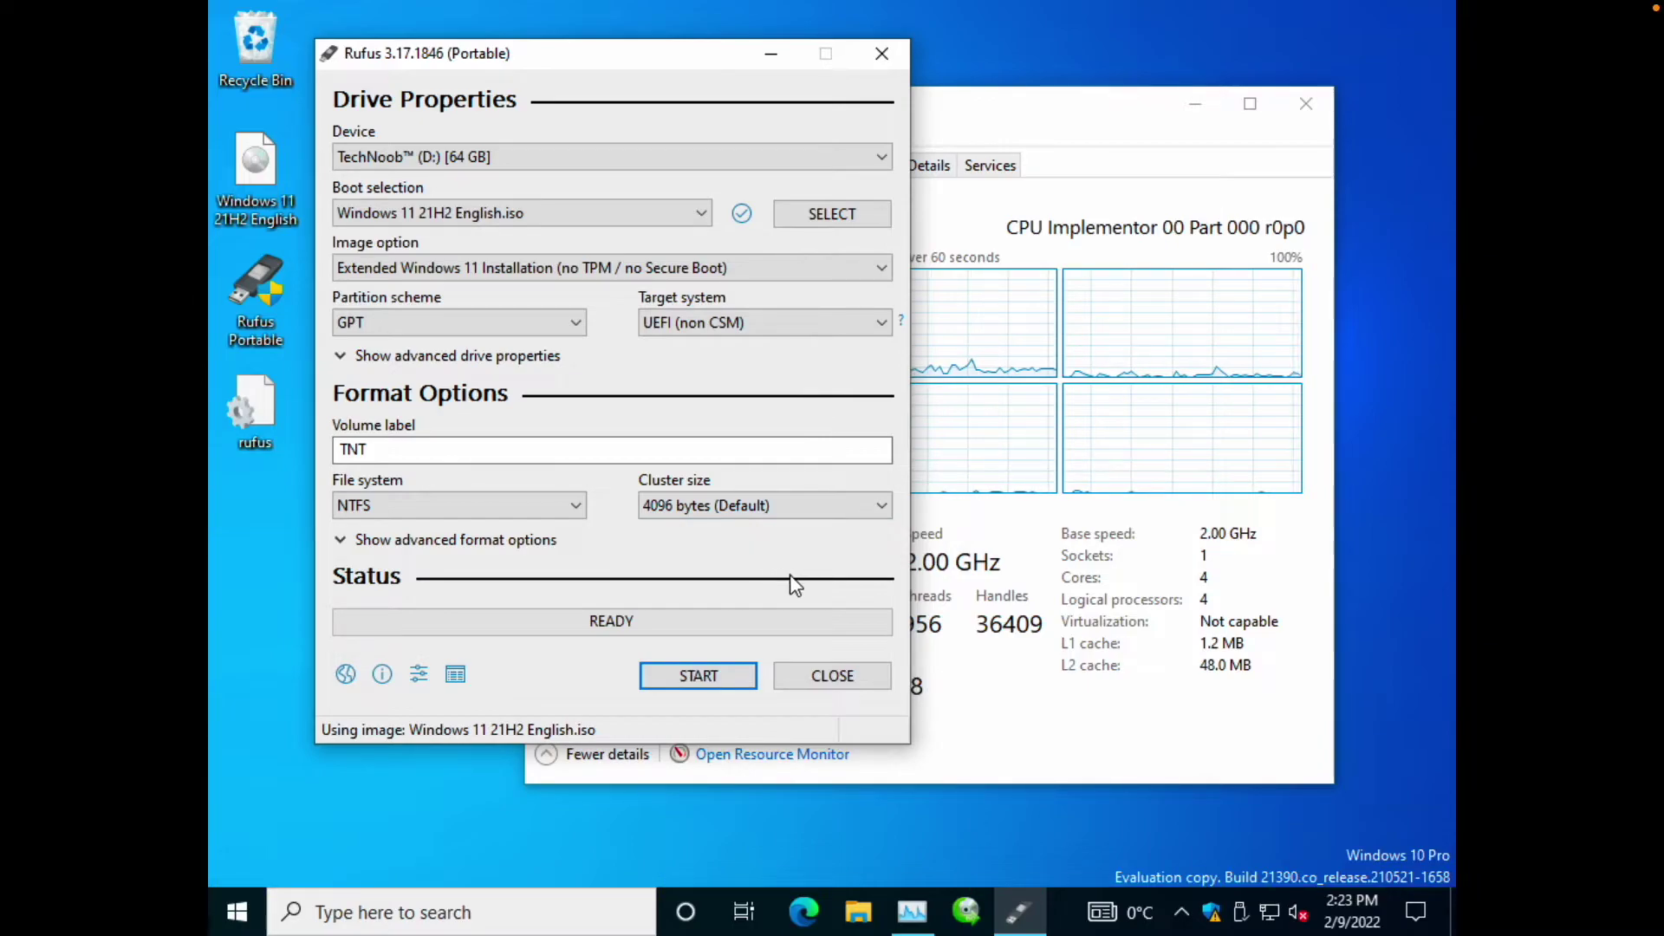
pyautogui.click(729, 679)
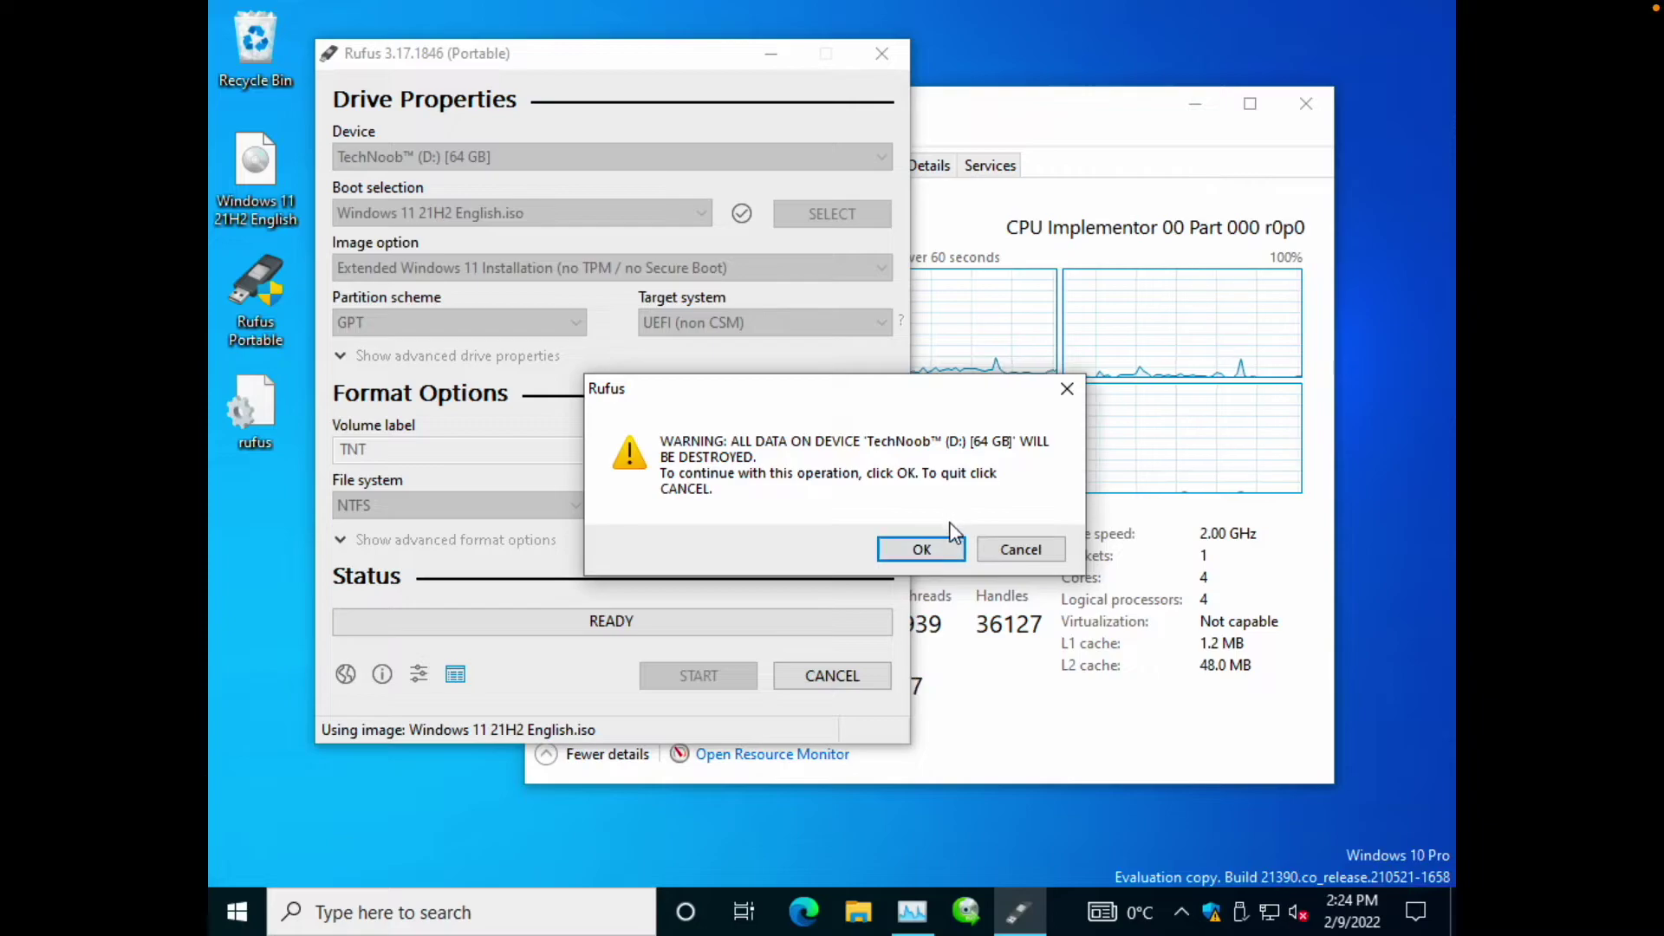
# Confirm the warning that all data on the TechNoob drive will be destroyed.
pyautogui.click(941, 552)
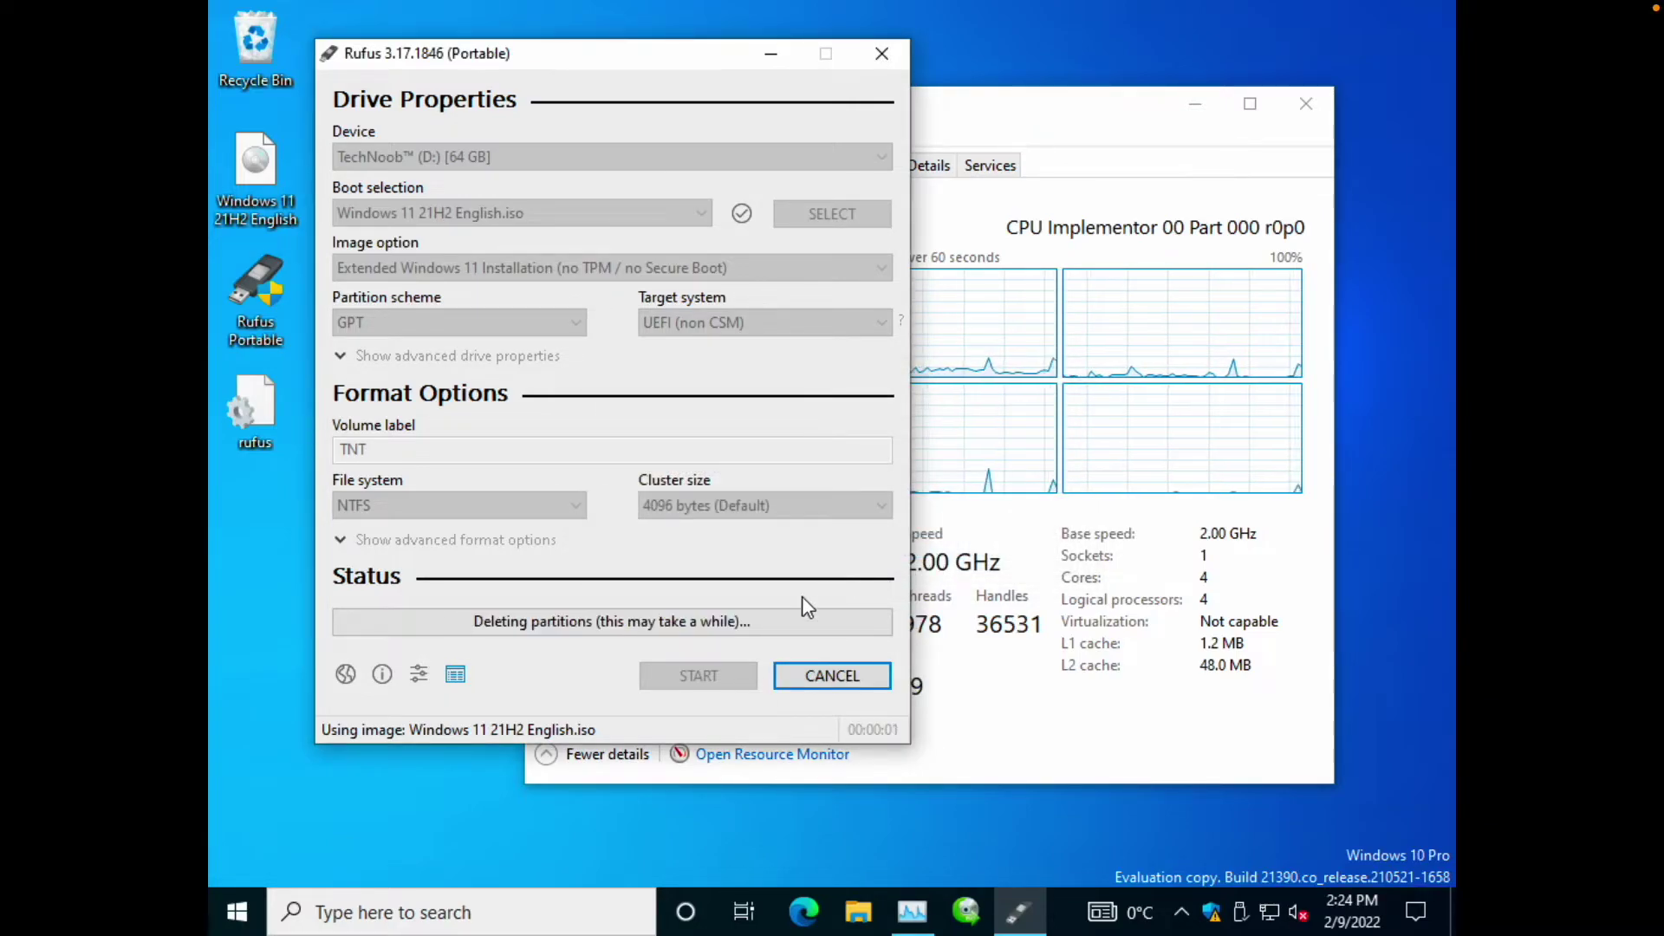